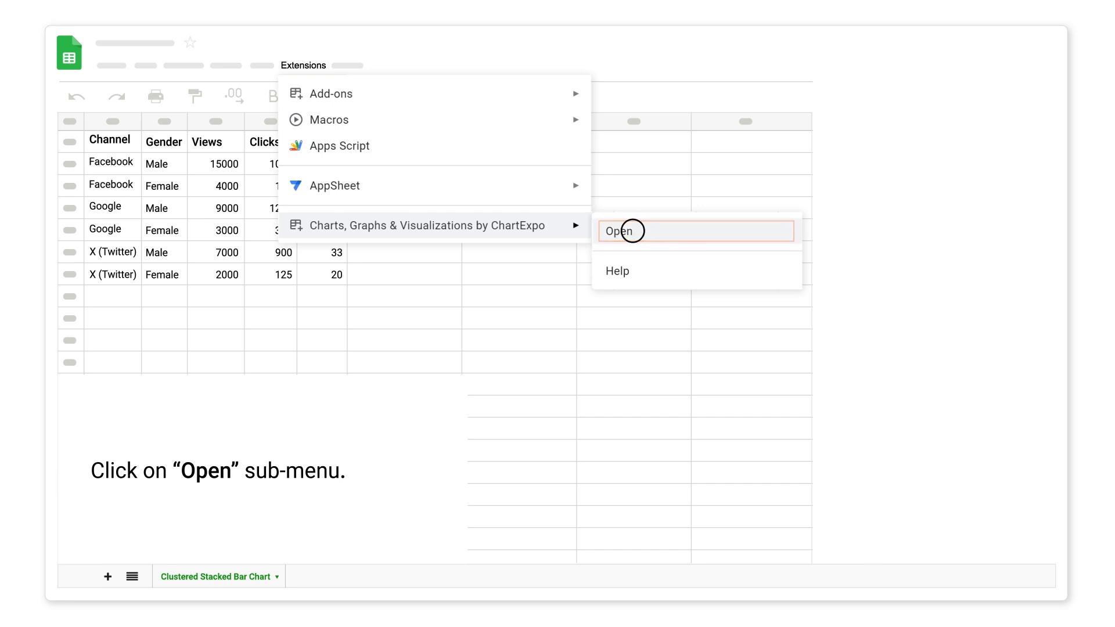
Open ChartExpo and add a new Clustered Stacked Bar Chart, found by searching for "clustered stacked".
{"action": "left_click", "coordinate": [697, 226]}
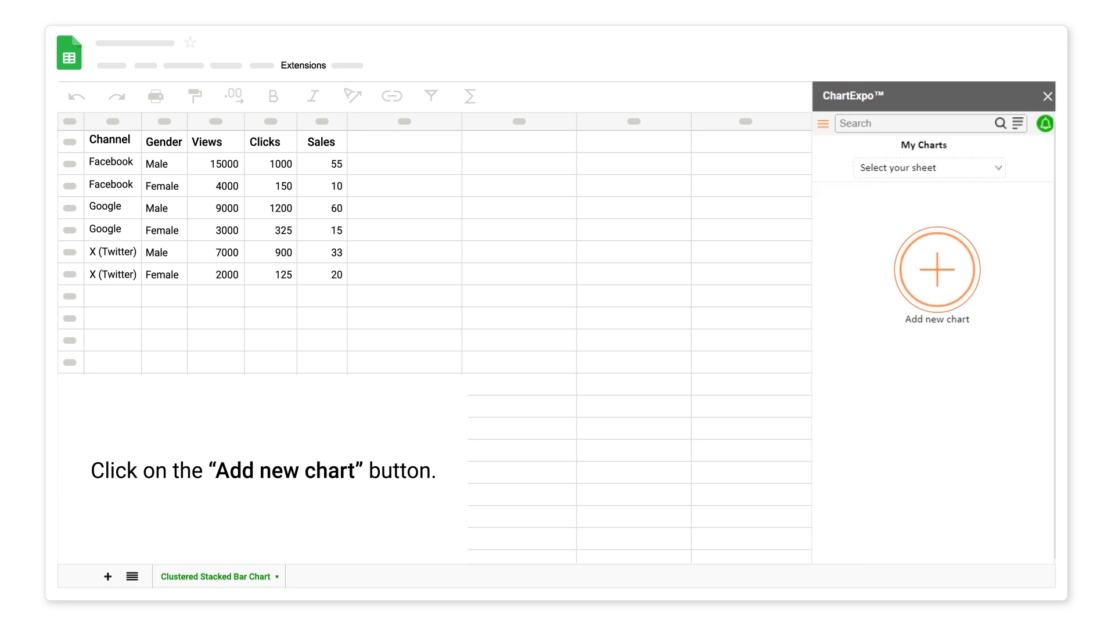
{"action": "left_click", "coordinate": [937, 269]}
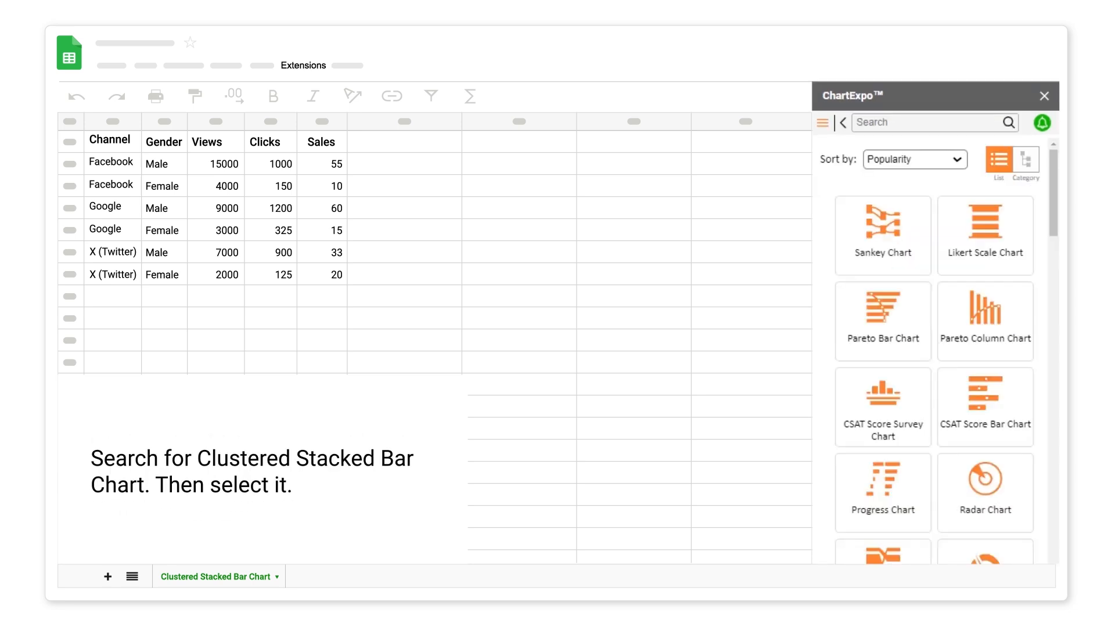
{"action": "left_click", "coordinate": [863, 122]}
{"action": "type", "text": "clustered stacked"}
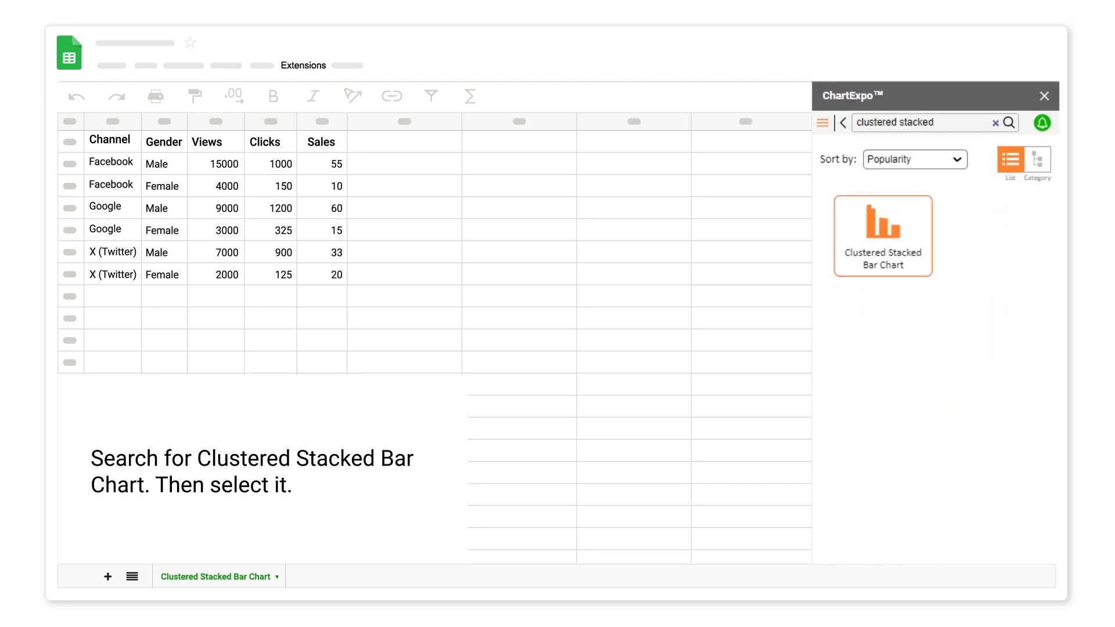
{"action": "left_click", "coordinate": [883, 229]}
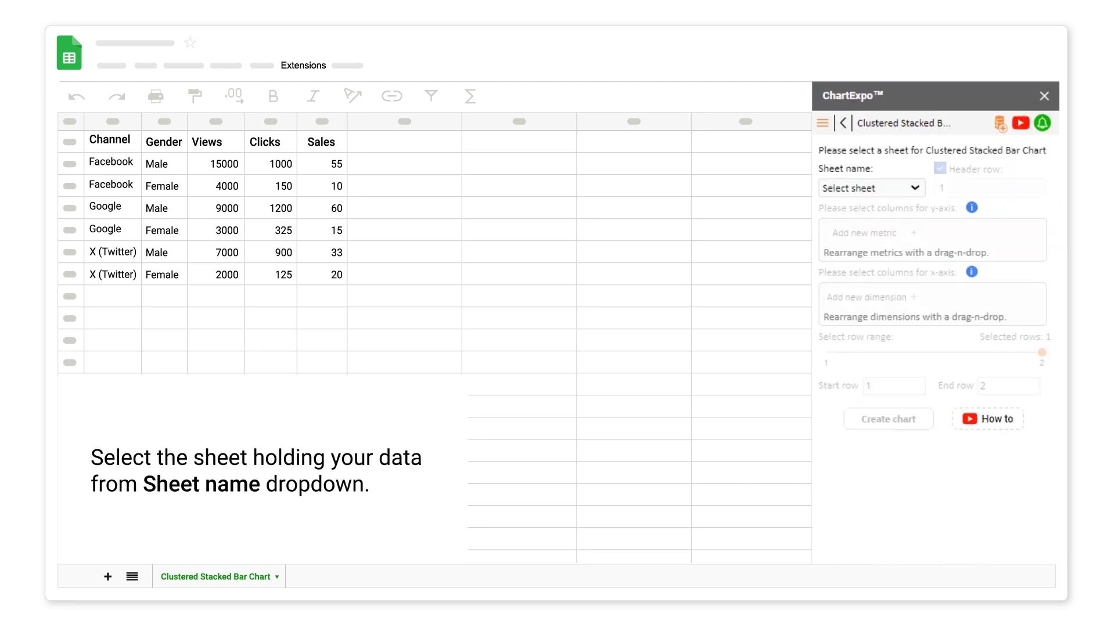
Choose the Clustered Stacked Bar Chart sheet as the data source and add Views, Clicks and Sales as y-axis metrics.
{"action": "left_click", "coordinate": [915, 188]}
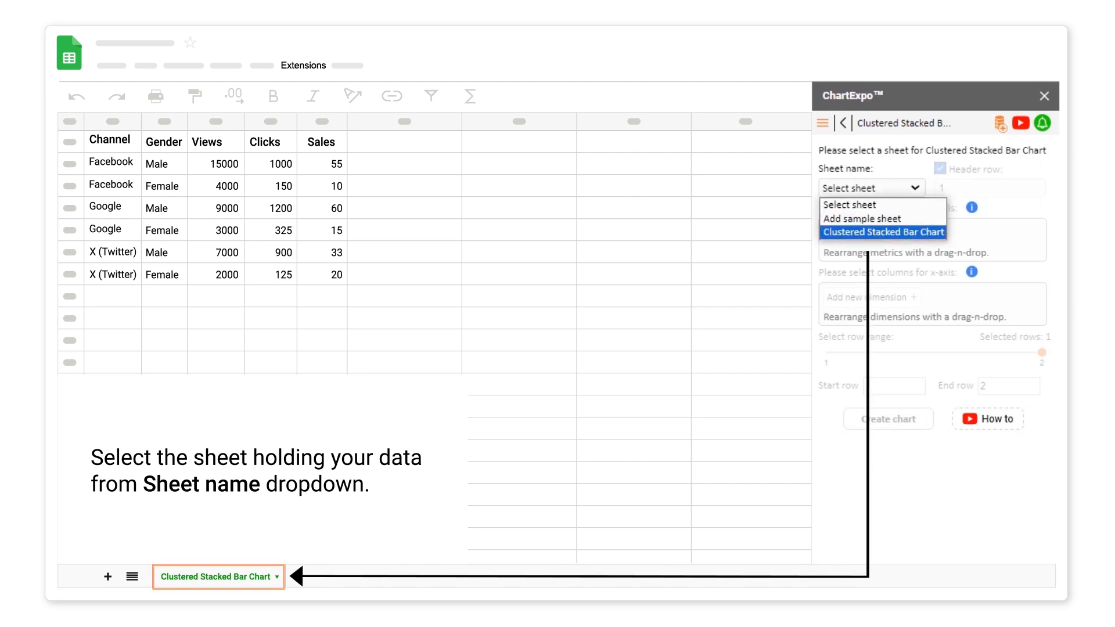
{"action": "left_click", "coordinate": [884, 232]}
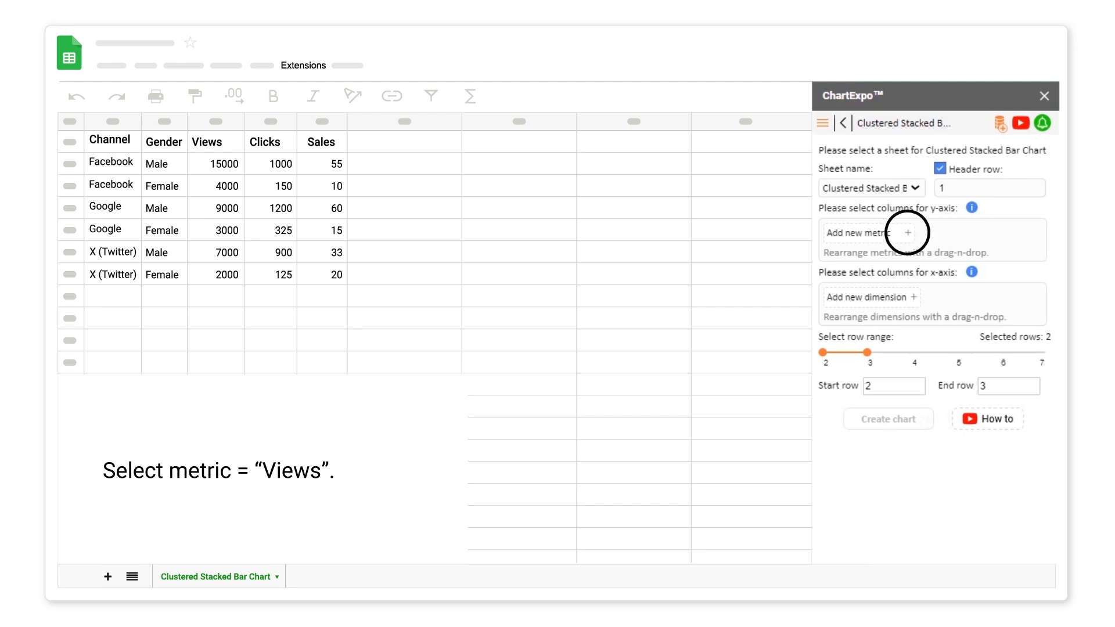
{"action": "left_click", "coordinate": [908, 232]}
{"action": "left_click", "coordinate": [852, 301]}
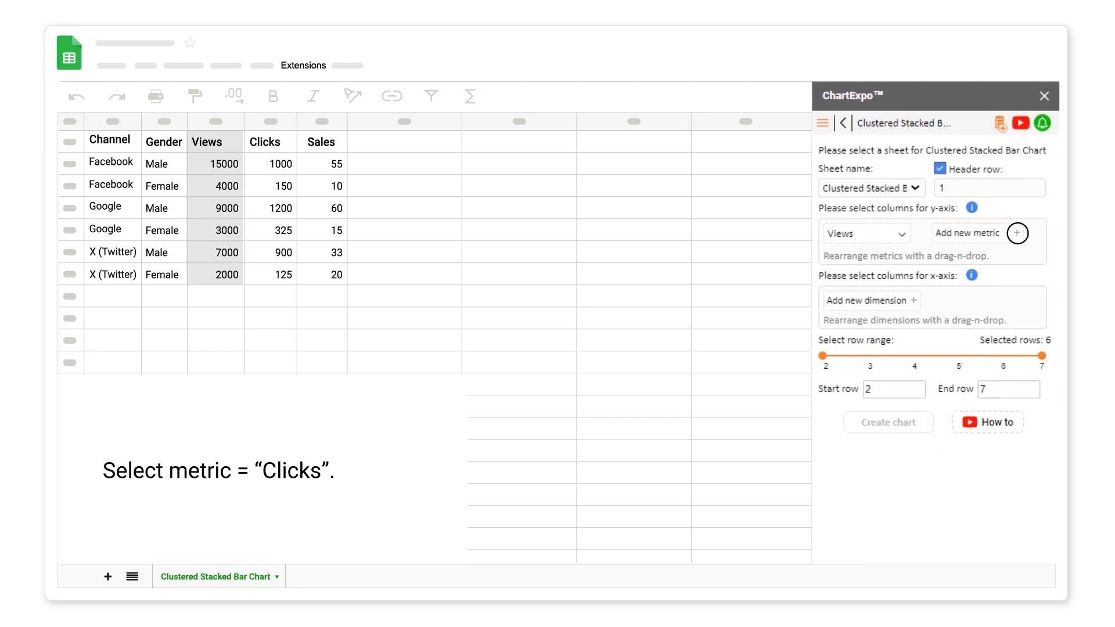
{"action": "left_click", "coordinate": [1017, 233]}
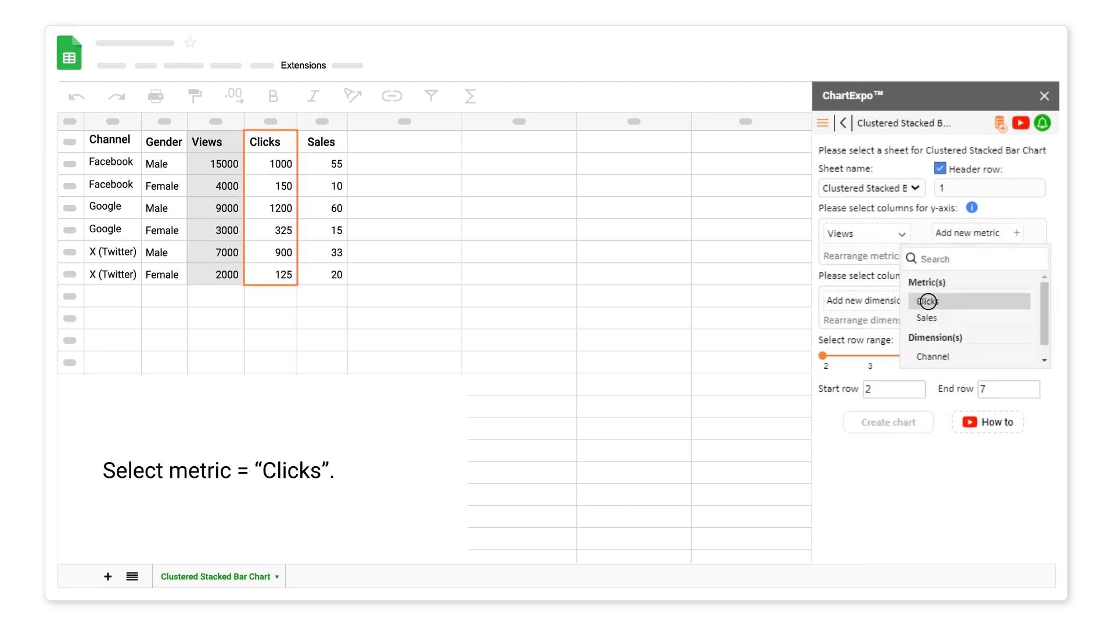
{"action": "left_click", "coordinate": [927, 301]}
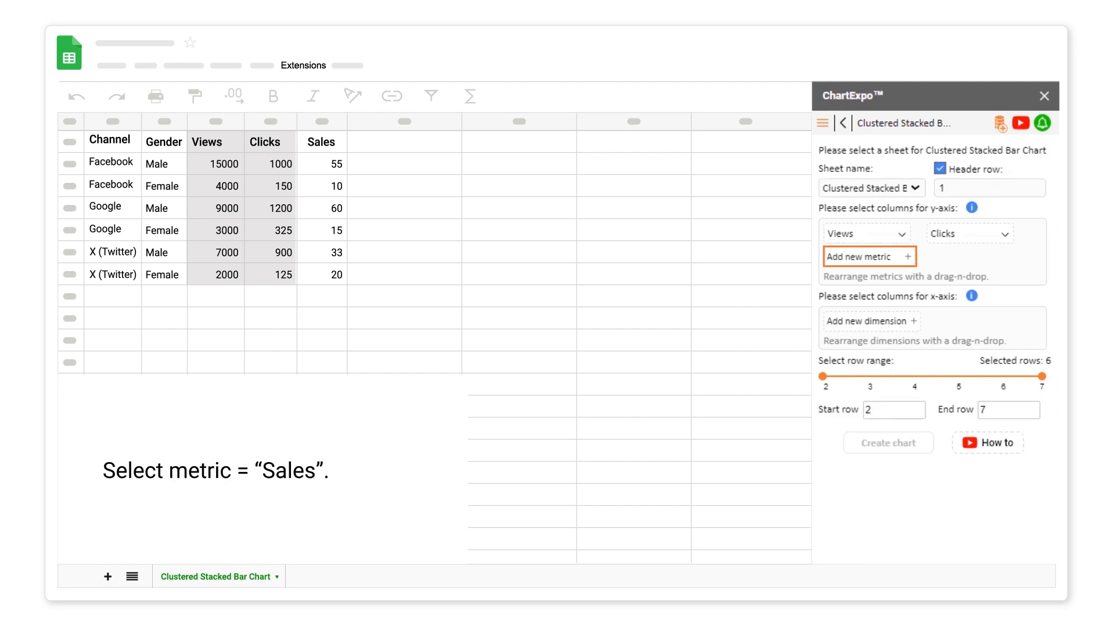
{"action": "left_click", "coordinate": [907, 257]}
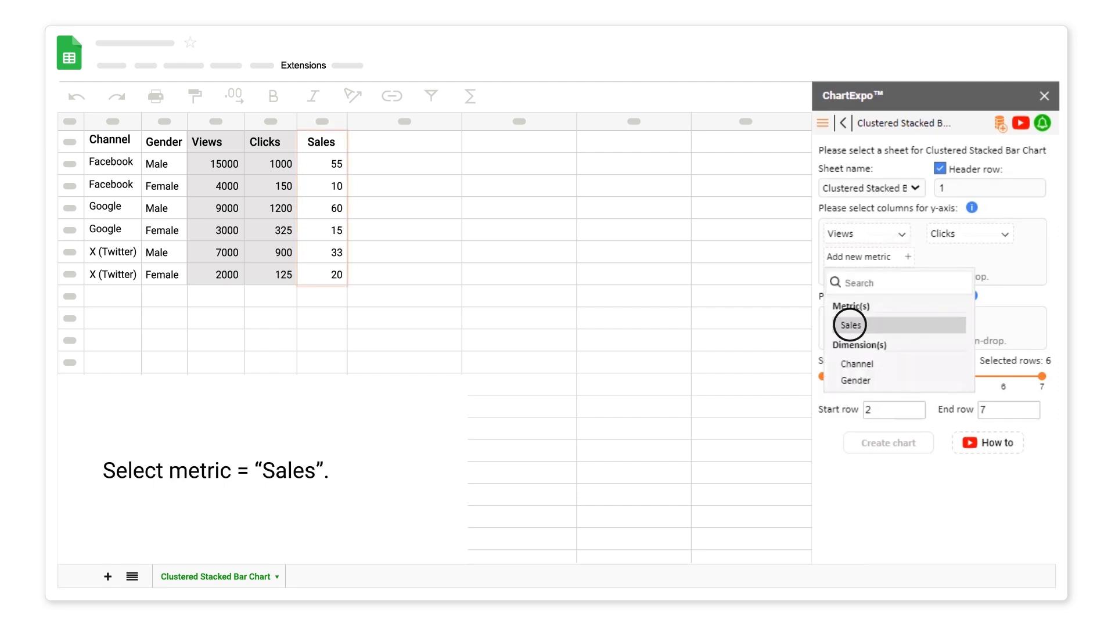
{"action": "left_click", "coordinate": [850, 324]}
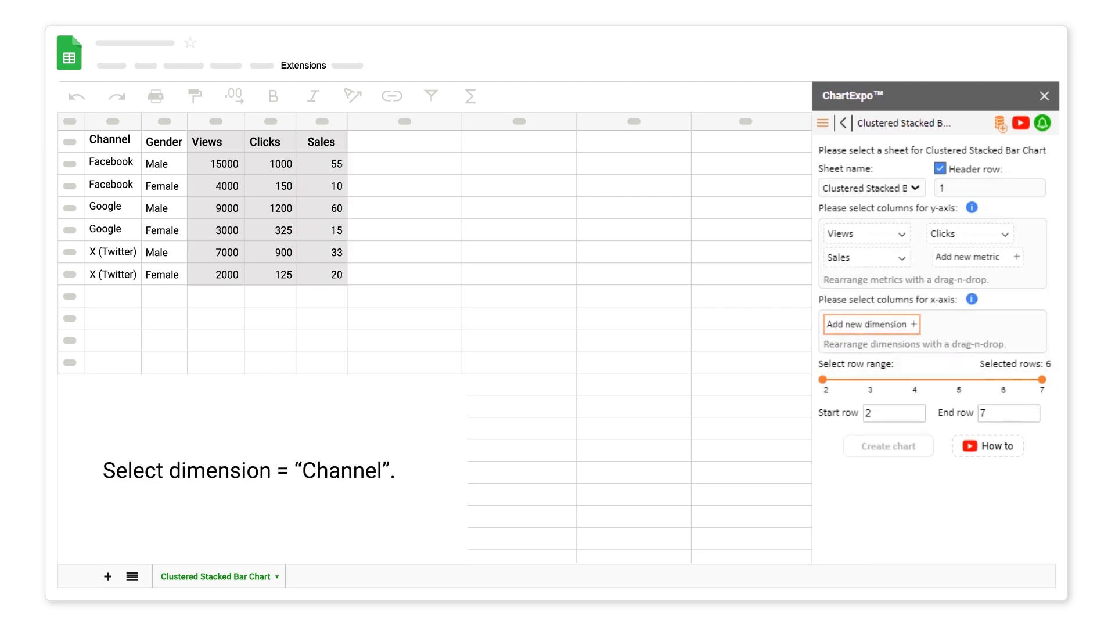
Add Channel and Gender as the x-axis dimensions, in that order.
{"action": "left_click", "coordinate": [913, 324]}
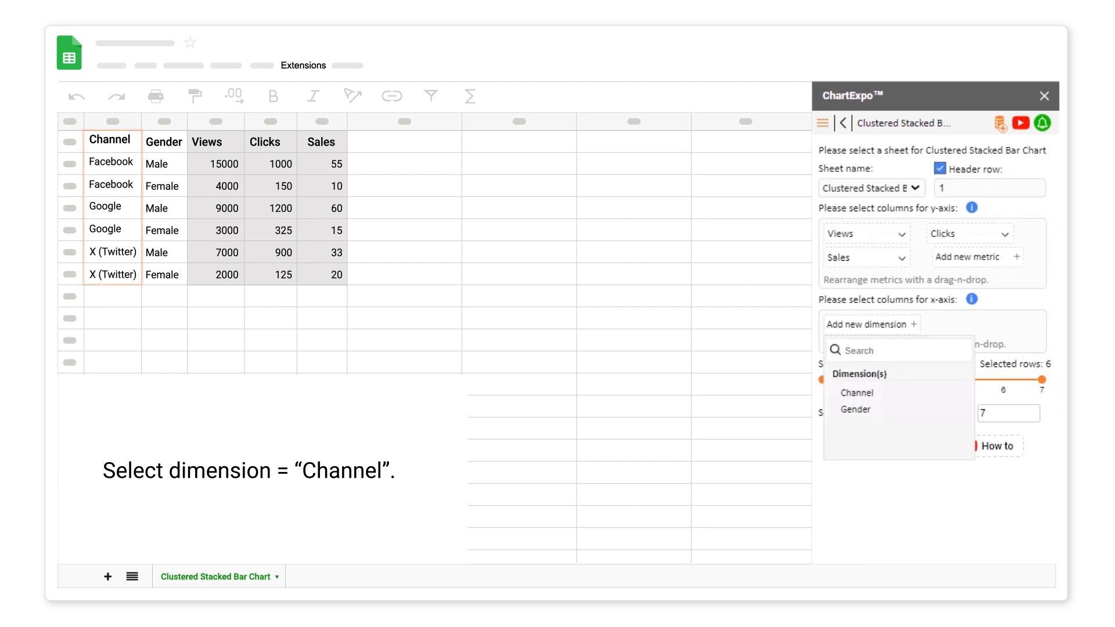
{"action": "left_click", "coordinate": [857, 393]}
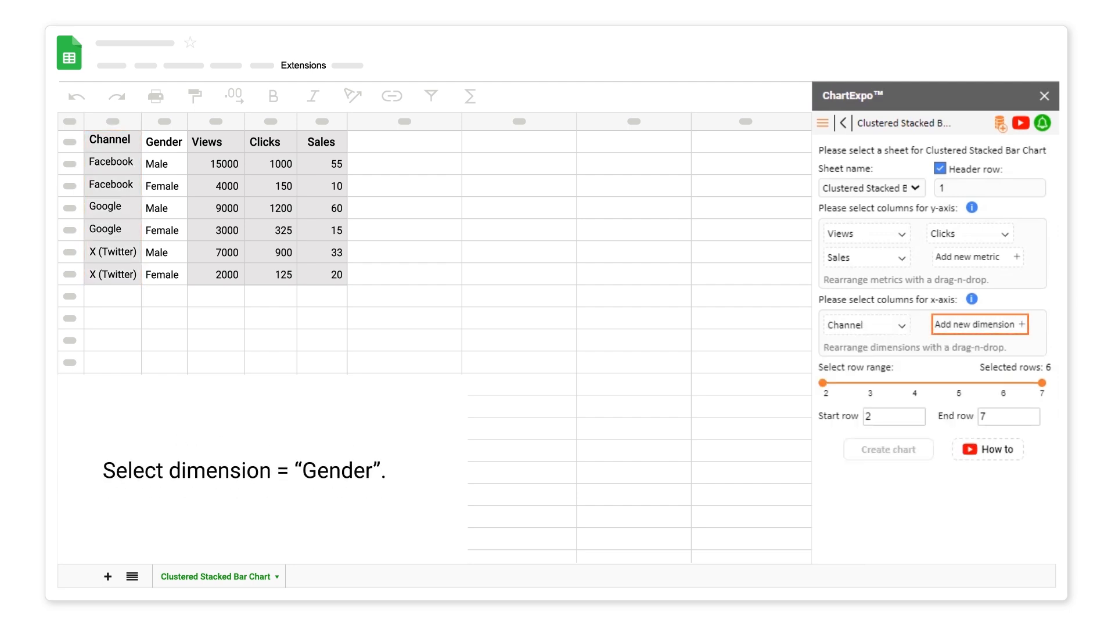
{"action": "left_click", "coordinate": [1021, 324]}
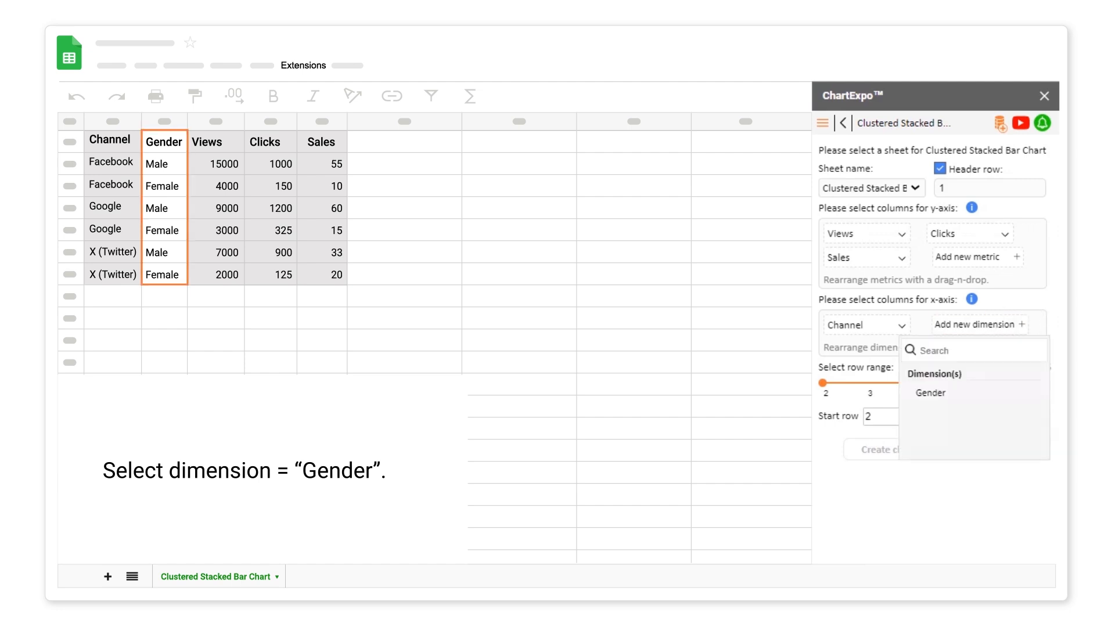
{"action": "left_click", "coordinate": [929, 393]}
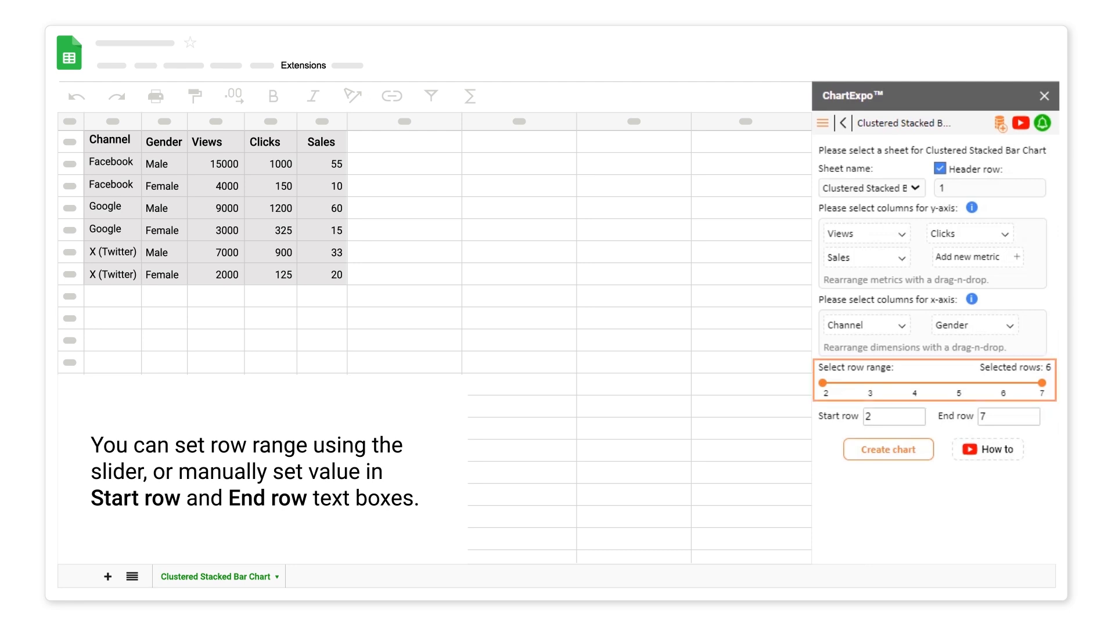
Set the row range to rows 2 through 7 and create the chart.
{"action": "left_click", "coordinate": [958, 383]}
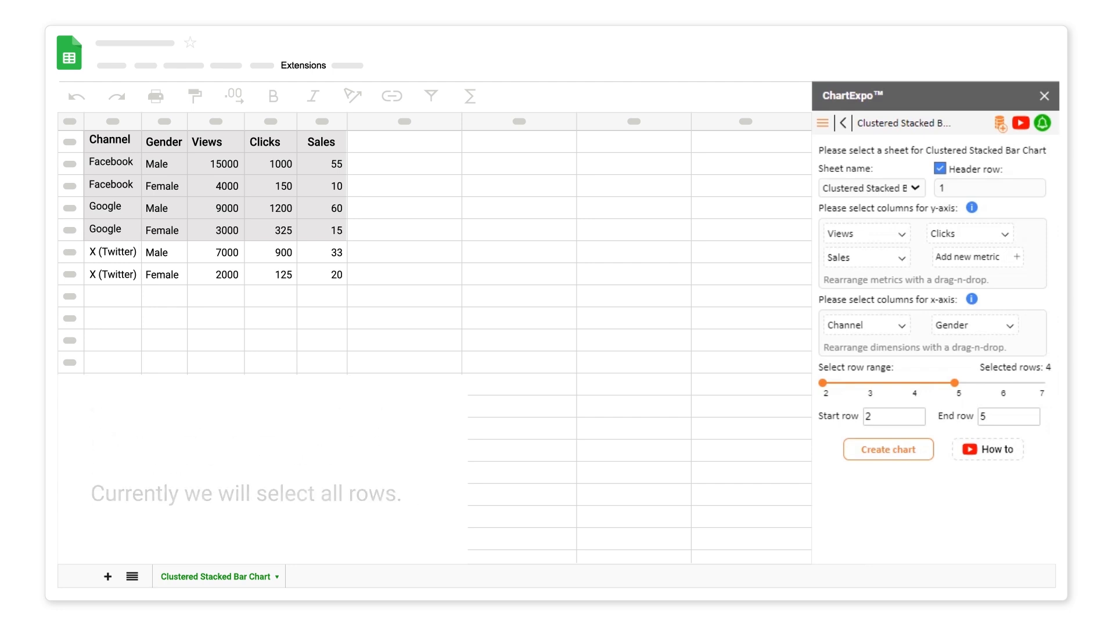
{"action": "left_click", "coordinate": [1041, 383]}
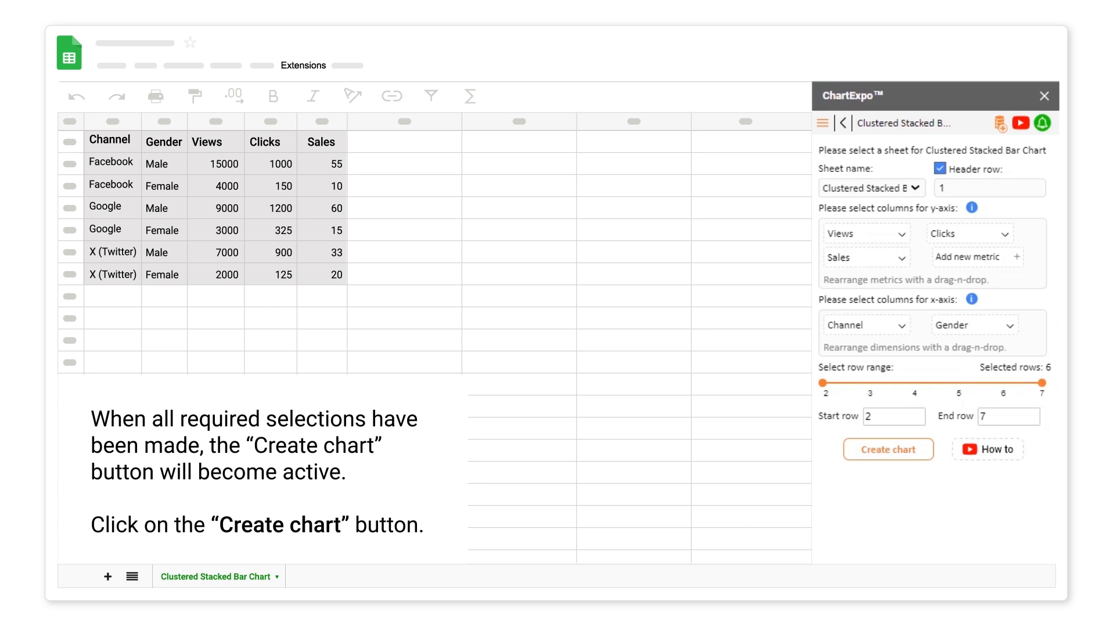
{"action": "left_click", "coordinate": [889, 449]}
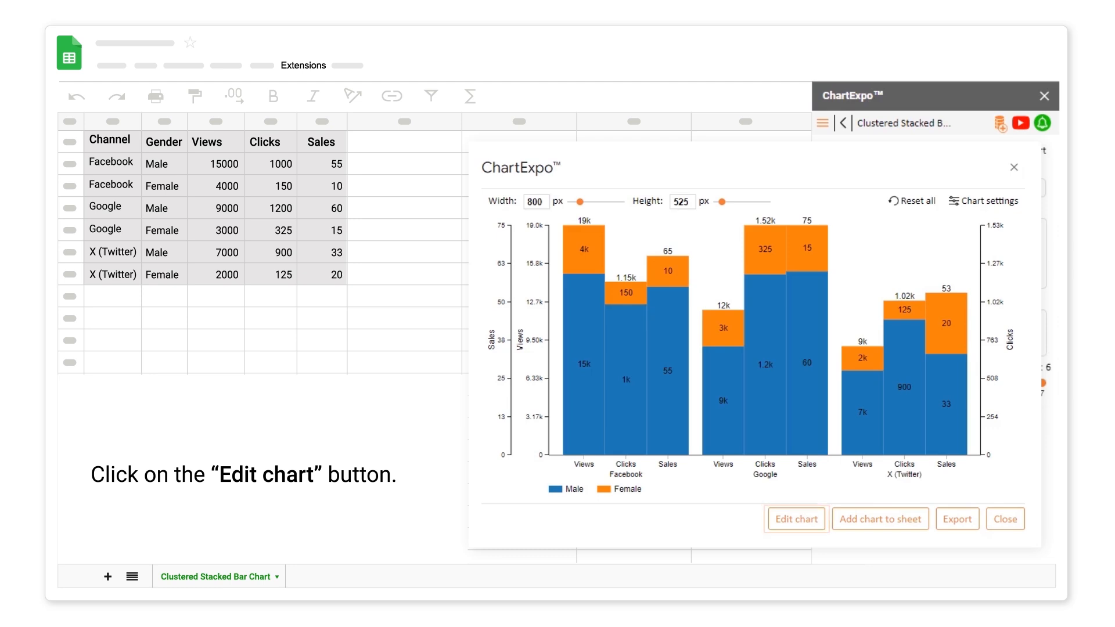
Put the chart in edit mode and apply the header "Campaign Analysis by Channel and Gender" as its first line.
{"action": "left_click", "coordinate": [796, 519]}
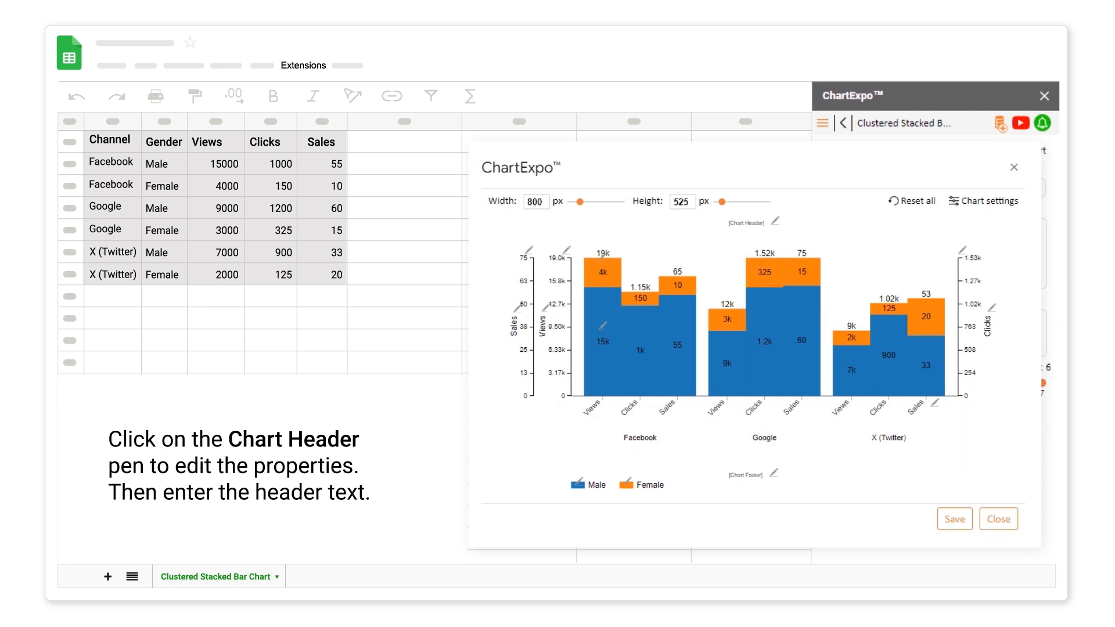
{"action": "left_click", "coordinate": [774, 222]}
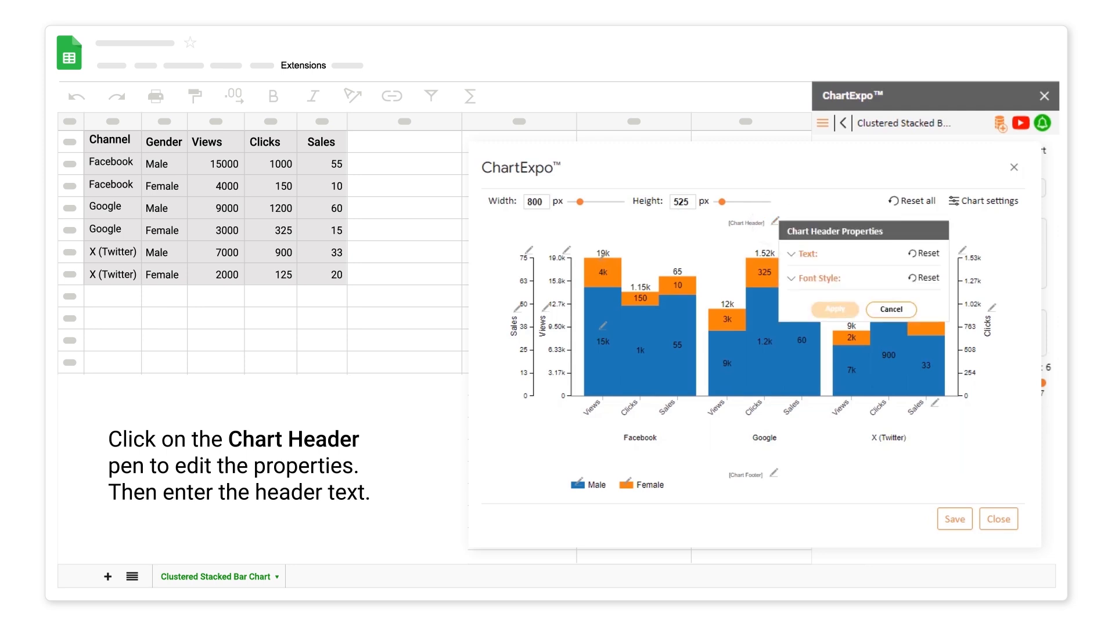
{"action": "left_click", "coordinate": [791, 254]}
{"action": "left_click", "coordinate": [815, 291]}
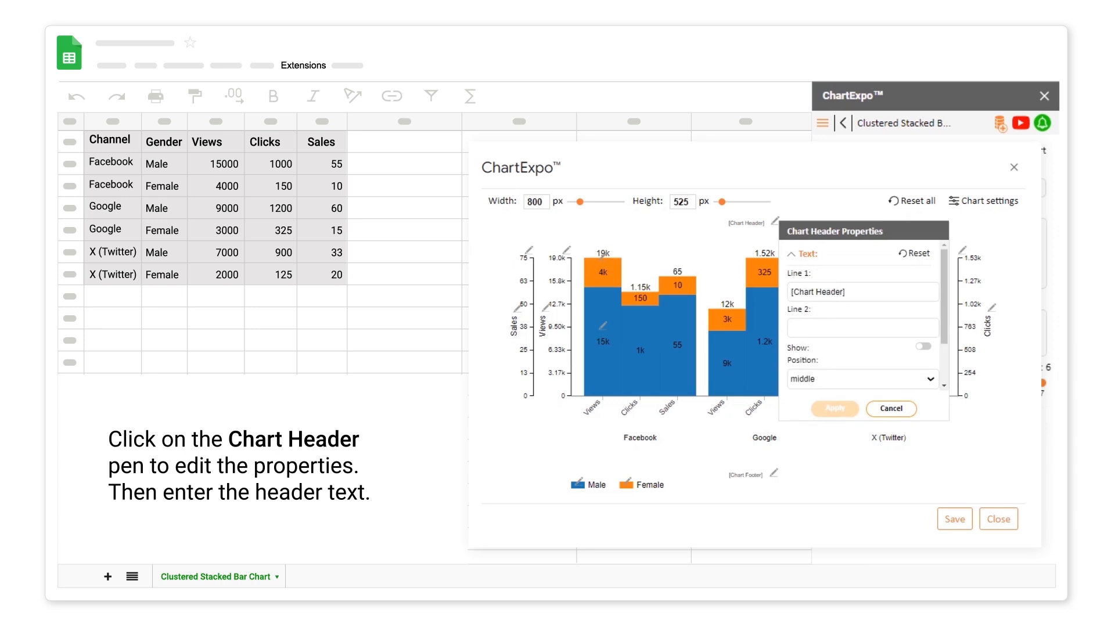
{"action": "type", "text": "Campaign Analysis by Channel and Gender"}
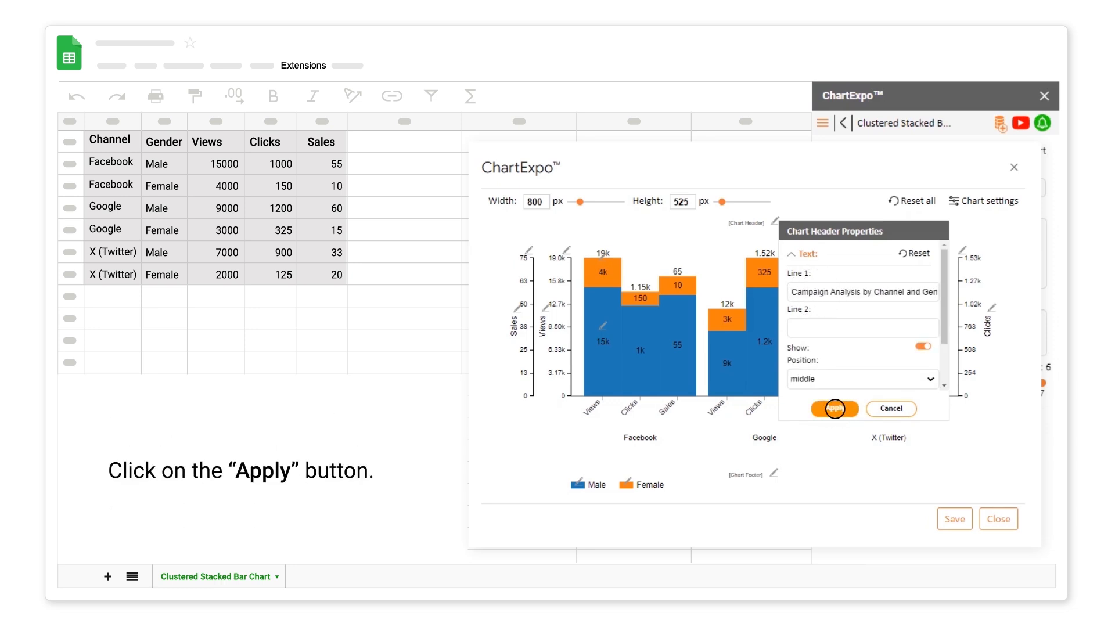
{"action": "left_click", "coordinate": [834, 408]}
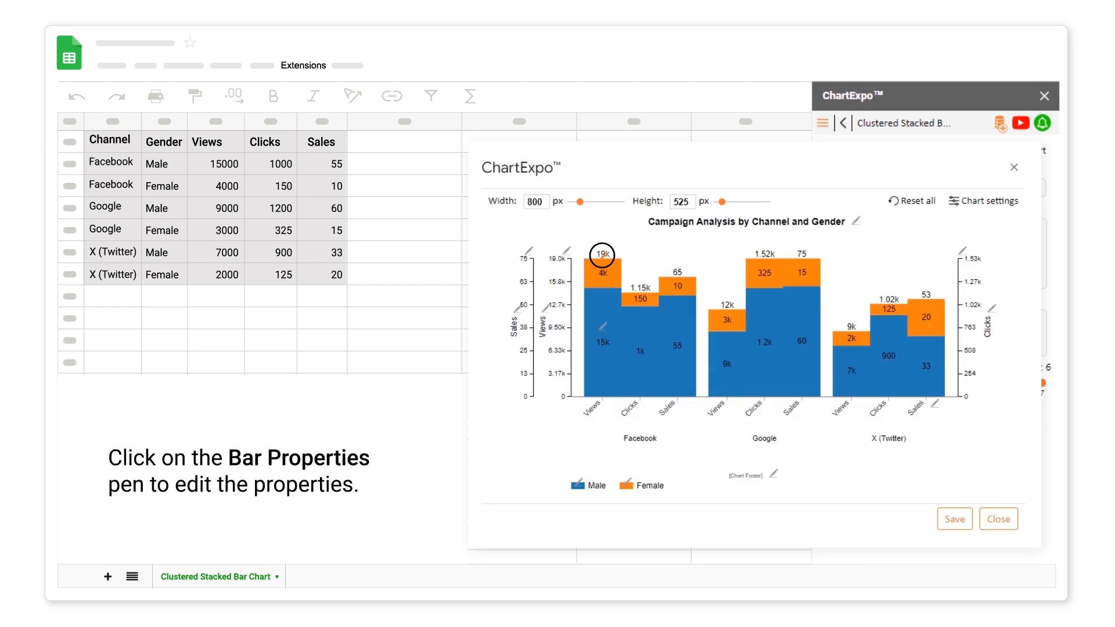
Hide both the value labels and the totals on all bars.
{"action": "left_click", "coordinate": [602, 254]}
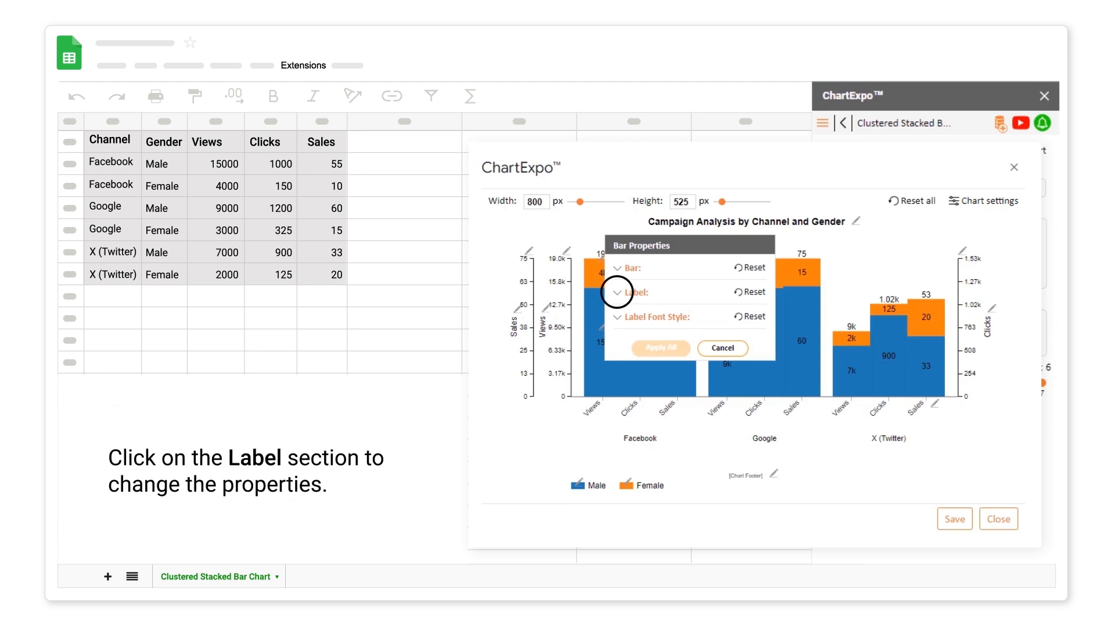
{"action": "left_click", "coordinate": [617, 293]}
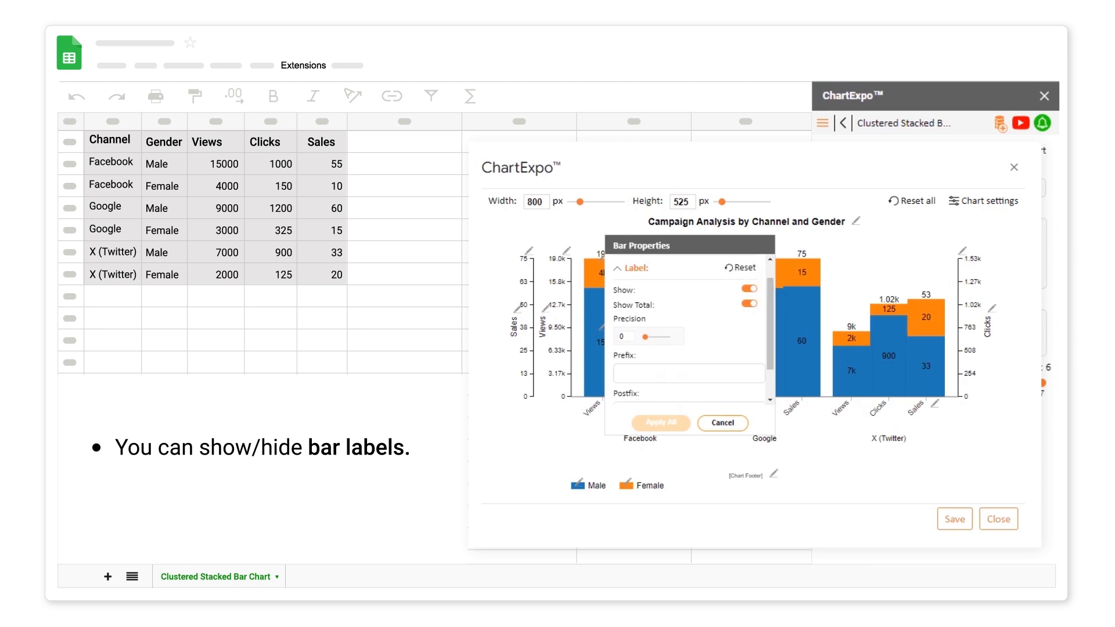
{"action": "left_click", "coordinate": [749, 288]}
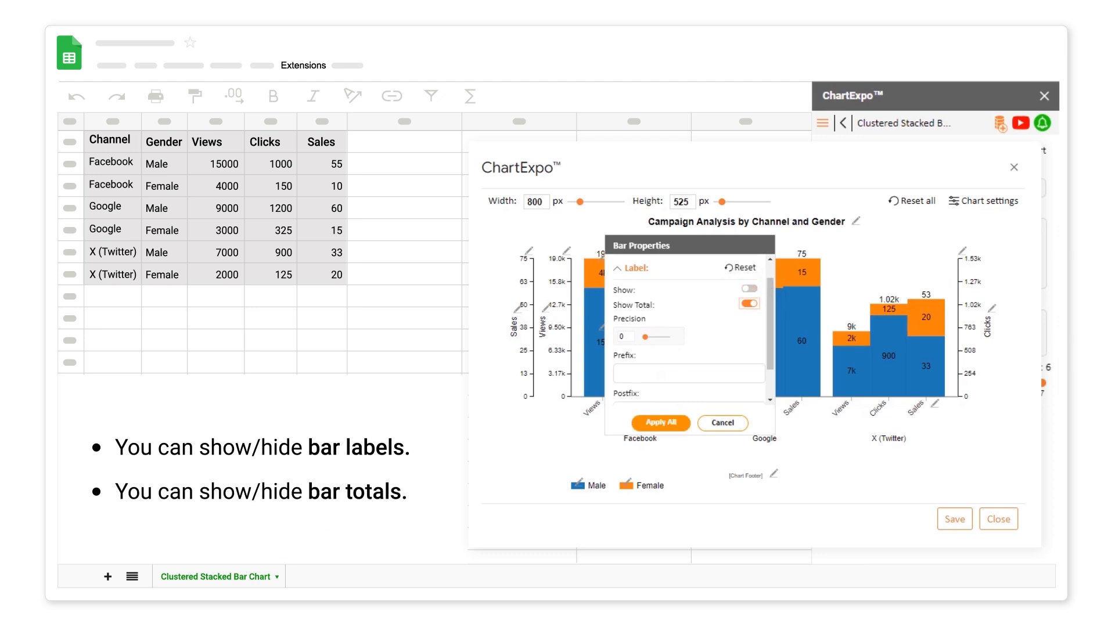
{"action": "left_click", "coordinate": [749, 303]}
{"action": "left_click", "coordinate": [660, 423]}
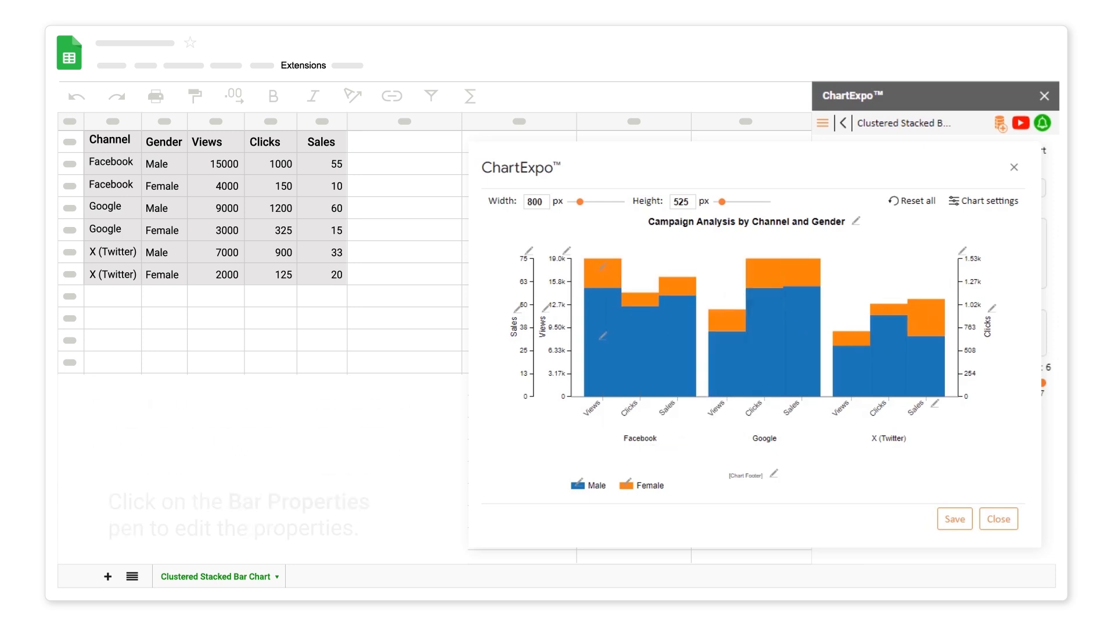
Reset the bars' label properties to their defaults and apply this to all bars.
{"action": "left_click", "coordinate": [602, 267]}
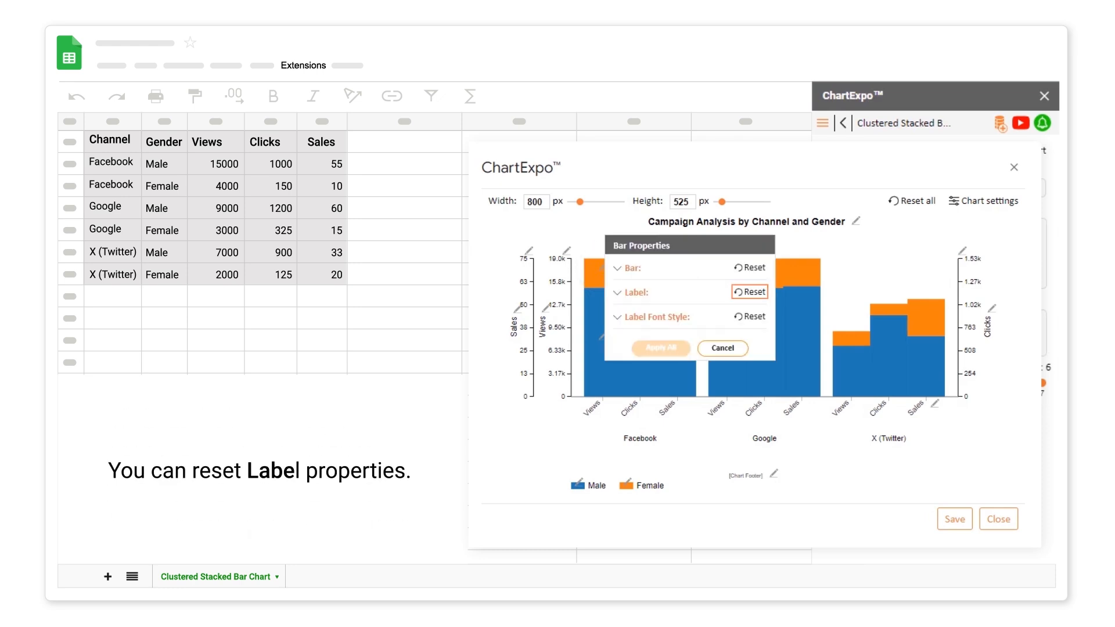
{"action": "left_click", "coordinate": [750, 292]}
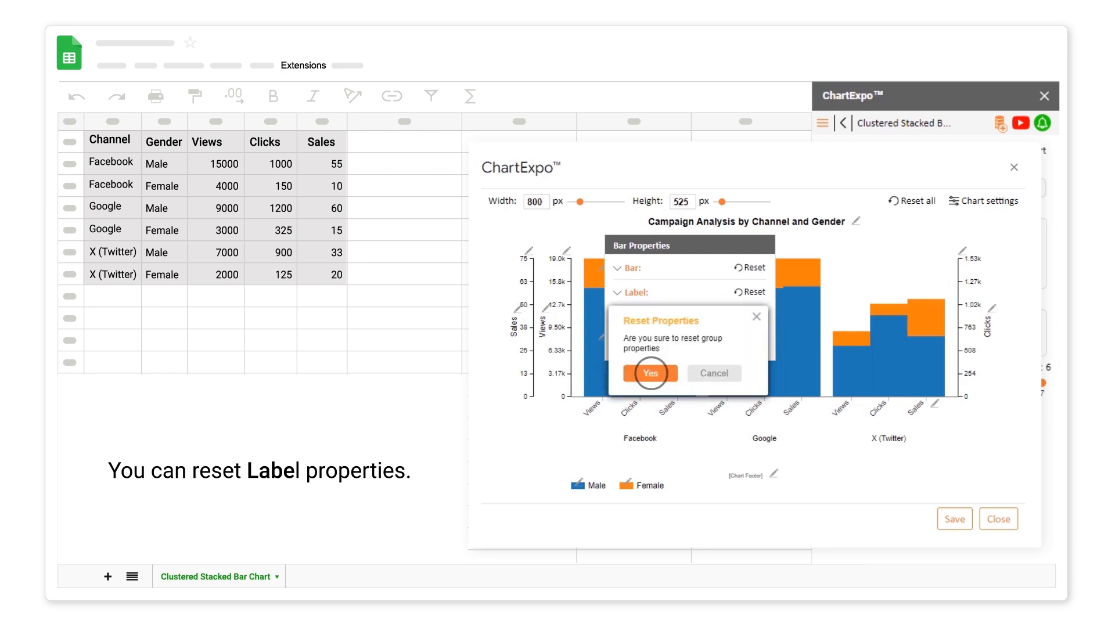
{"action": "left_click", "coordinate": [651, 373]}
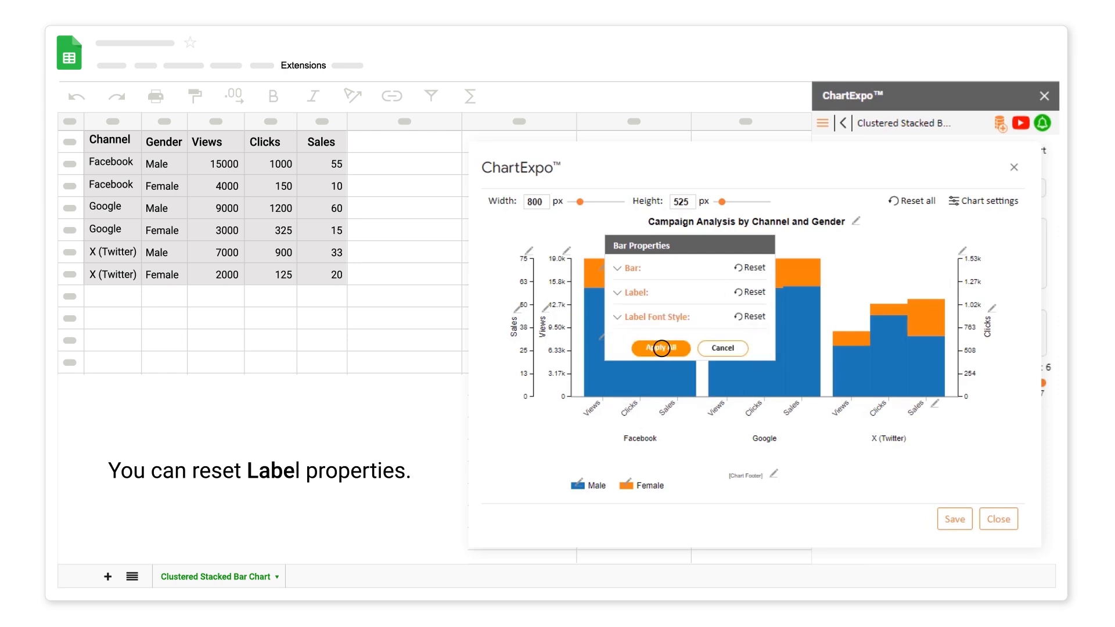
{"action": "left_click", "coordinate": [662, 348]}
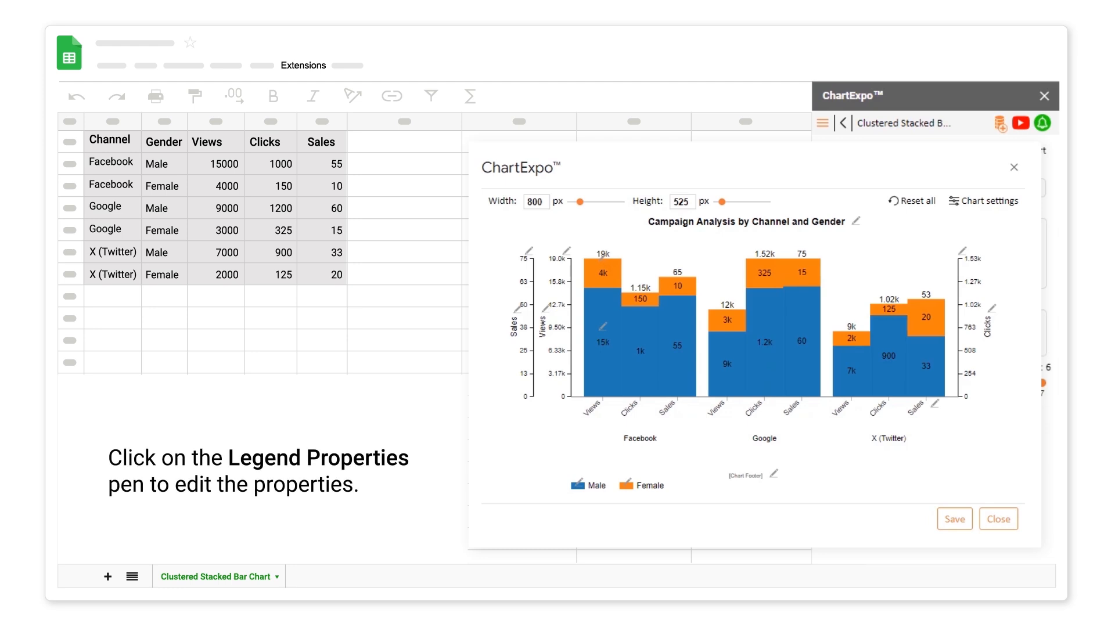
Change the color of the Male legend box to light blue and apply it to the chart.
{"action": "left_click", "coordinate": [577, 482]}
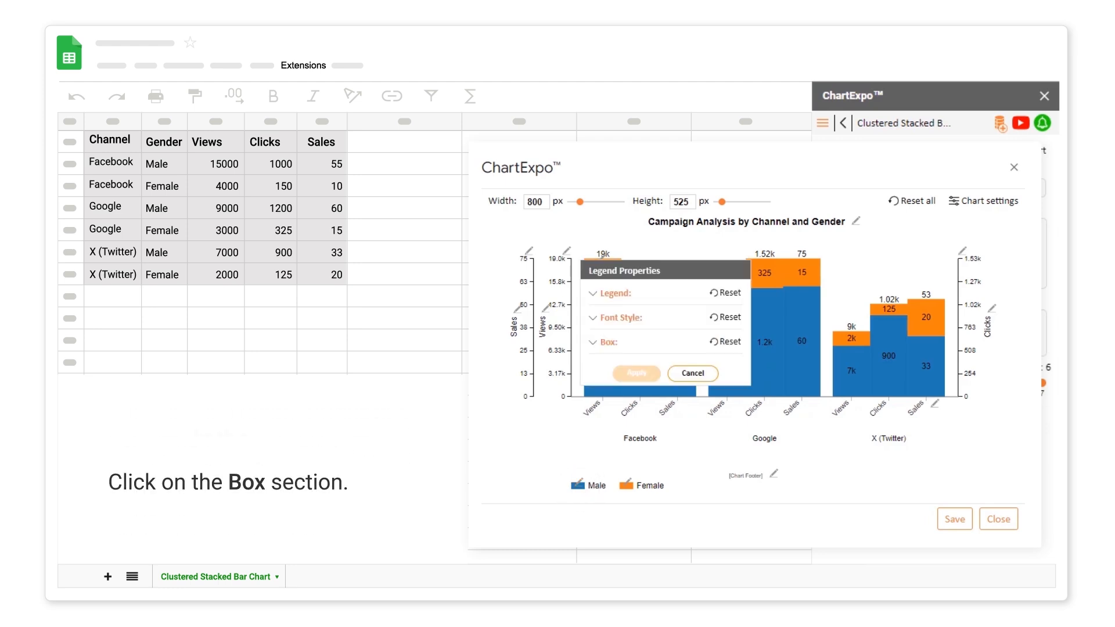
{"action": "left_click", "coordinate": [592, 343]}
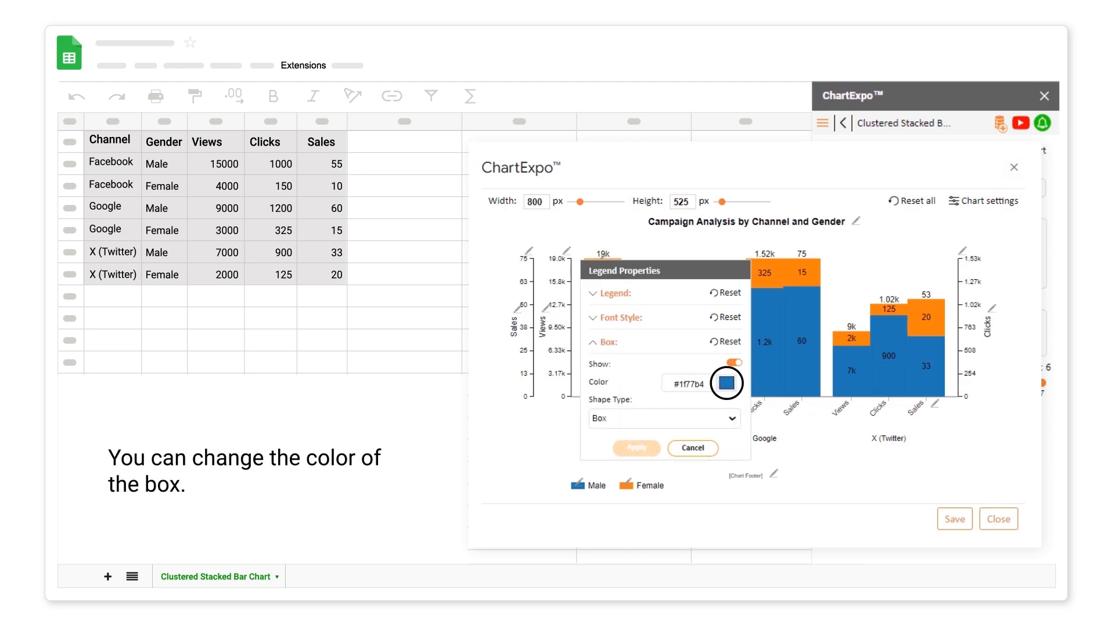
{"action": "left_click", "coordinate": [727, 383]}
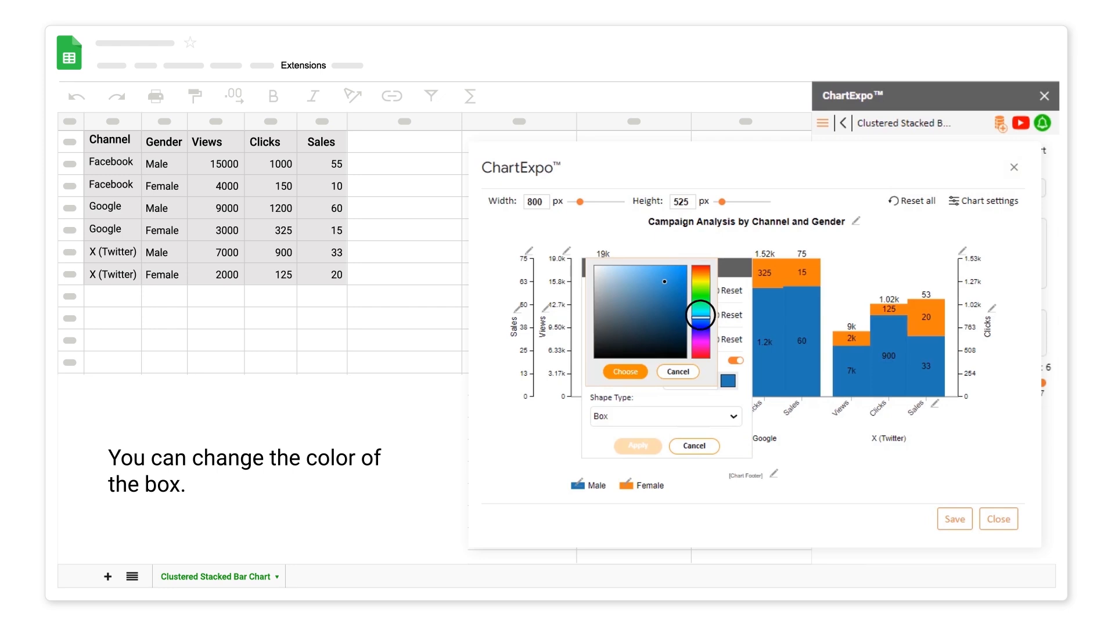
{"action": "left_click", "coordinate": [700, 313]}
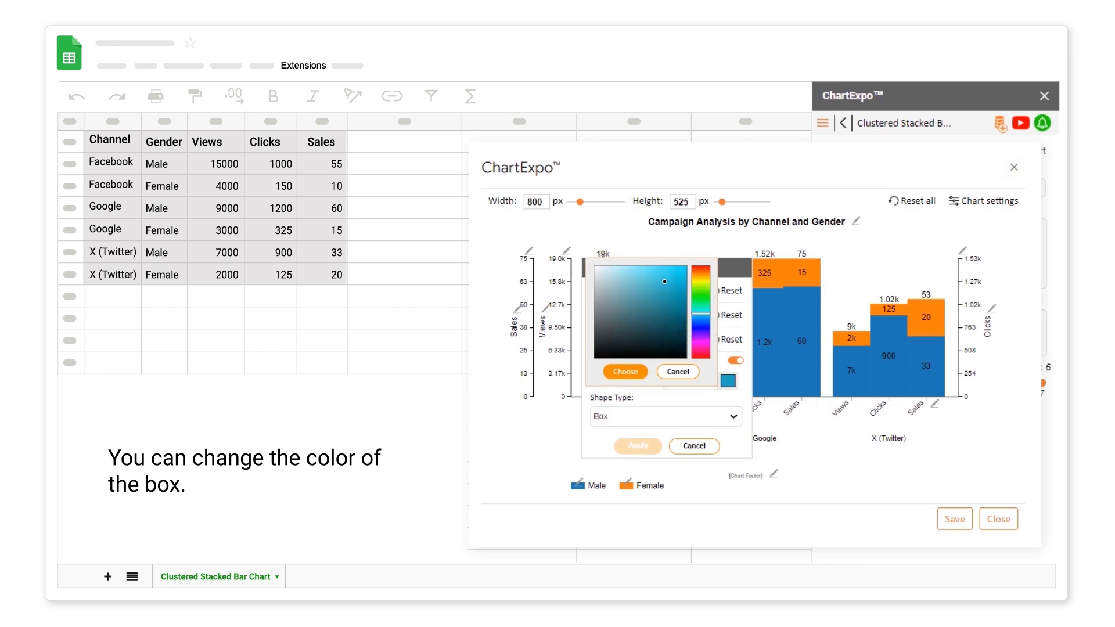
{"action": "left_click", "coordinate": [626, 372]}
{"action": "left_click", "coordinate": [638, 445]}
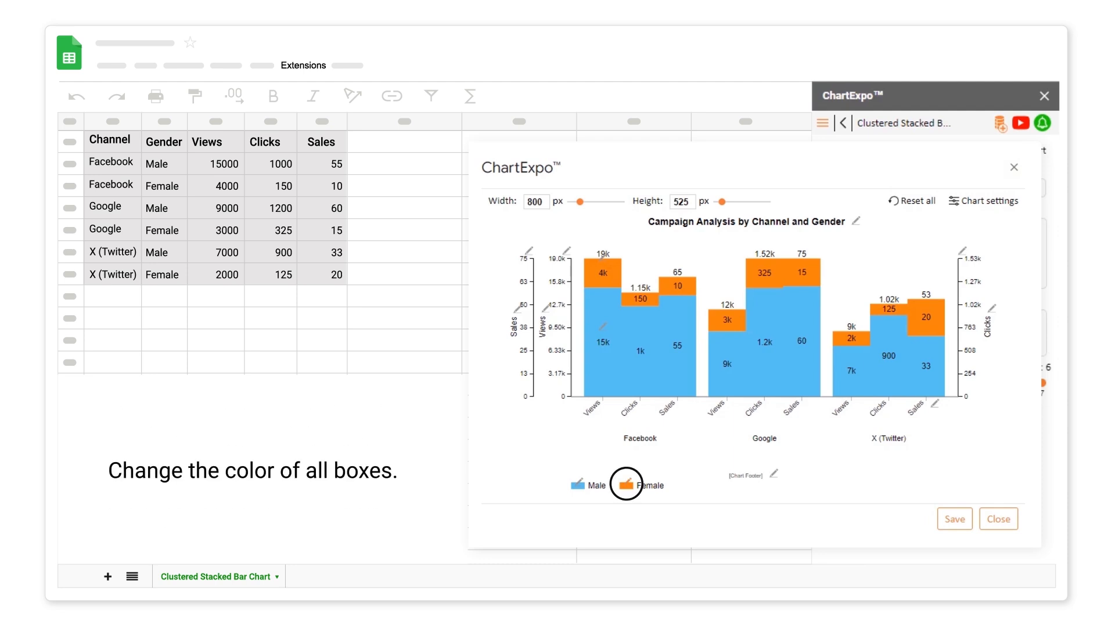
Change the color of the Female legend box to pink and save the chart edits.
{"action": "left_click", "coordinate": [626, 484]}
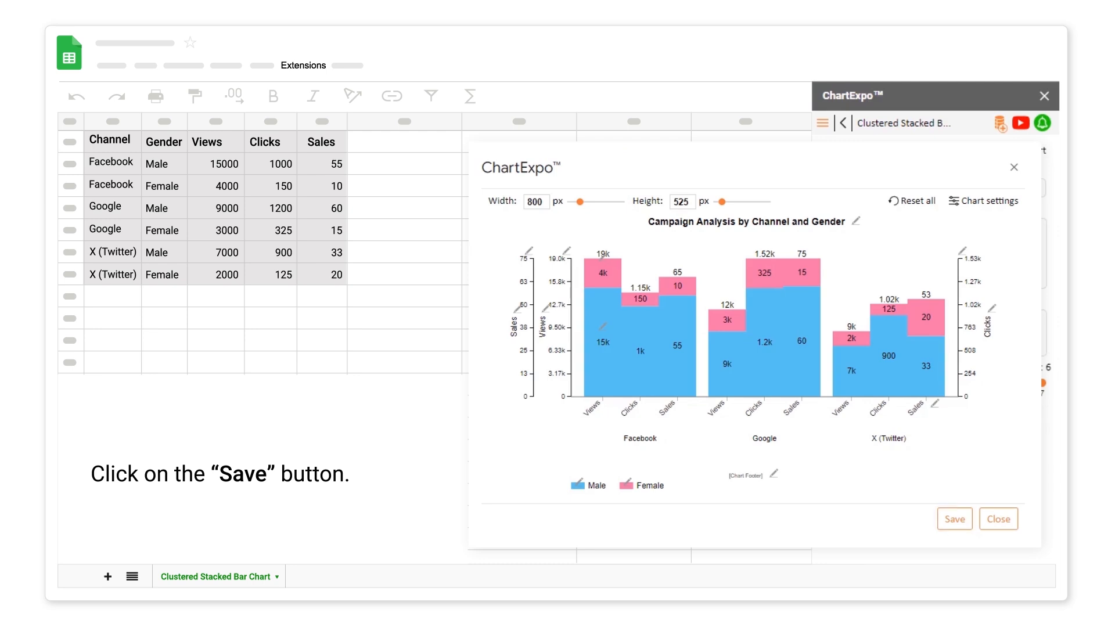
{"action": "left_click", "coordinate": [955, 518]}
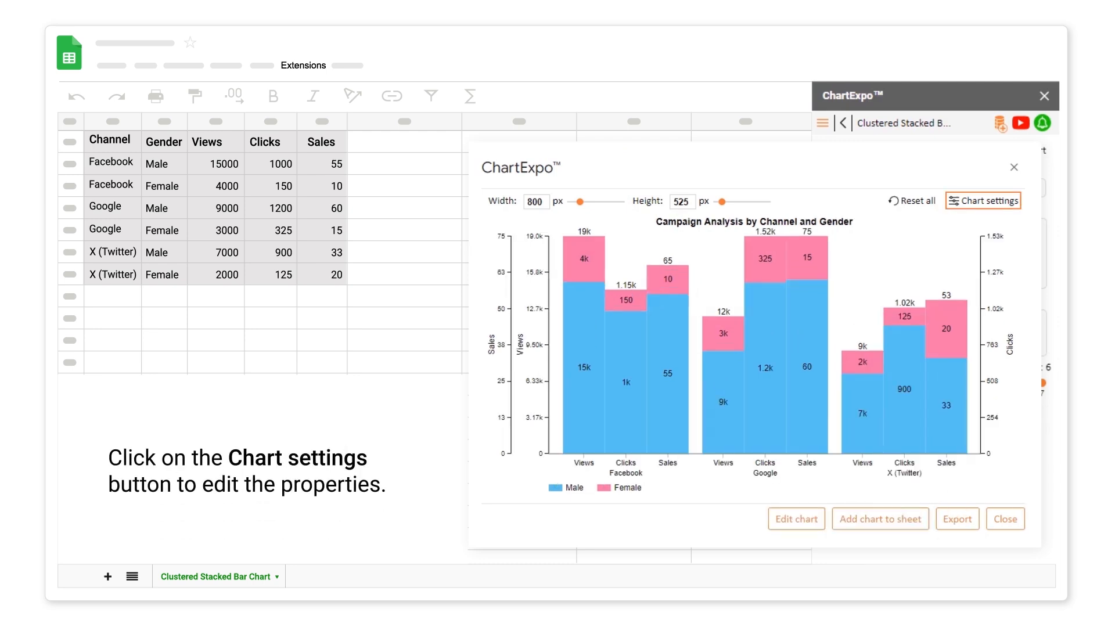
Set the axis location order to 3 for Views and 1 for Sales in the chart settings and apply it.
{"action": "left_click", "coordinate": [985, 201]}
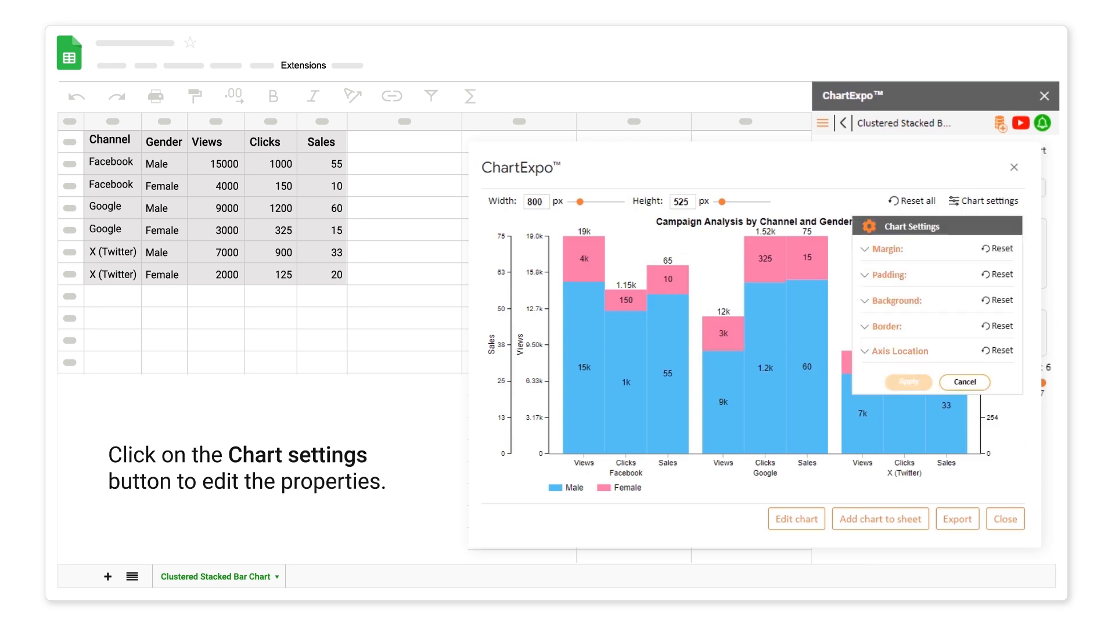
{"action": "left_click", "coordinate": [863, 351]}
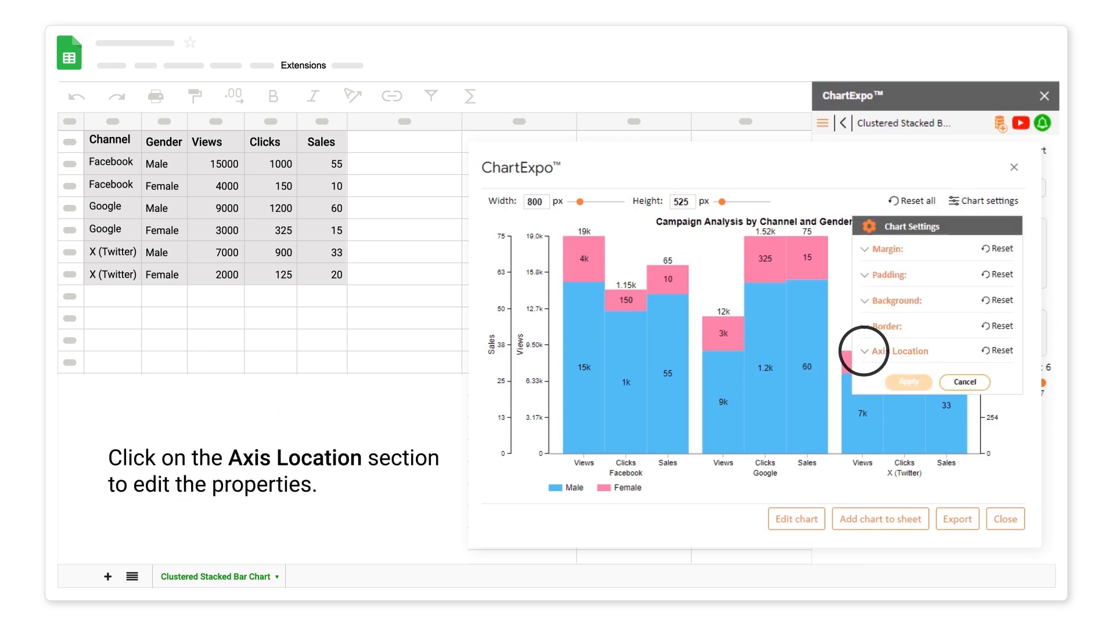
{"action": "left_click", "coordinate": [990, 344]}
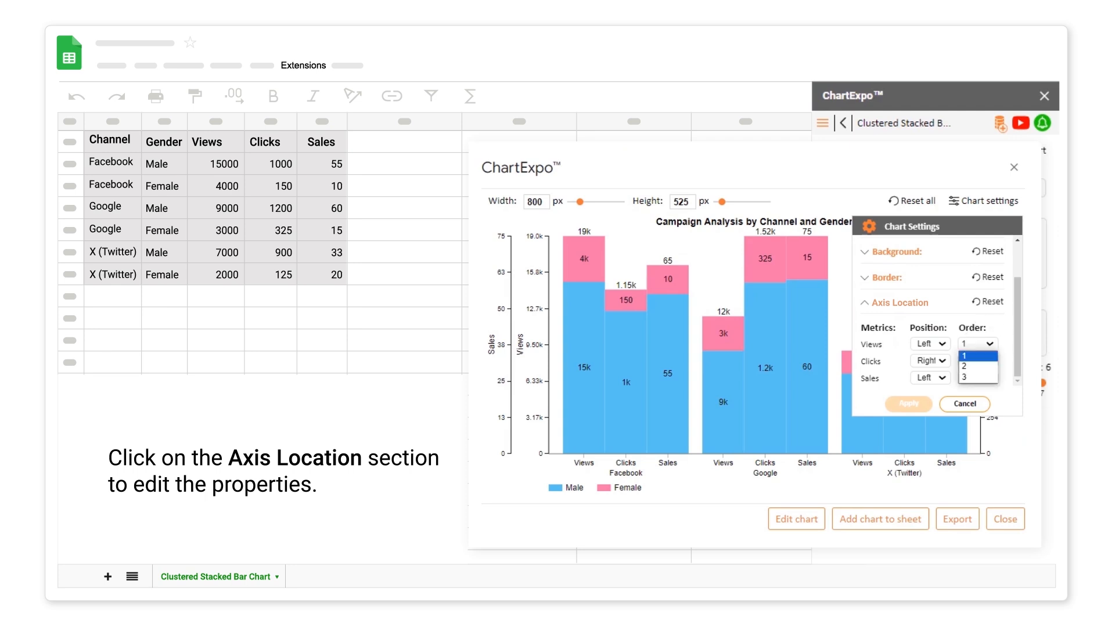
{"action": "left_click", "coordinate": [964, 377]}
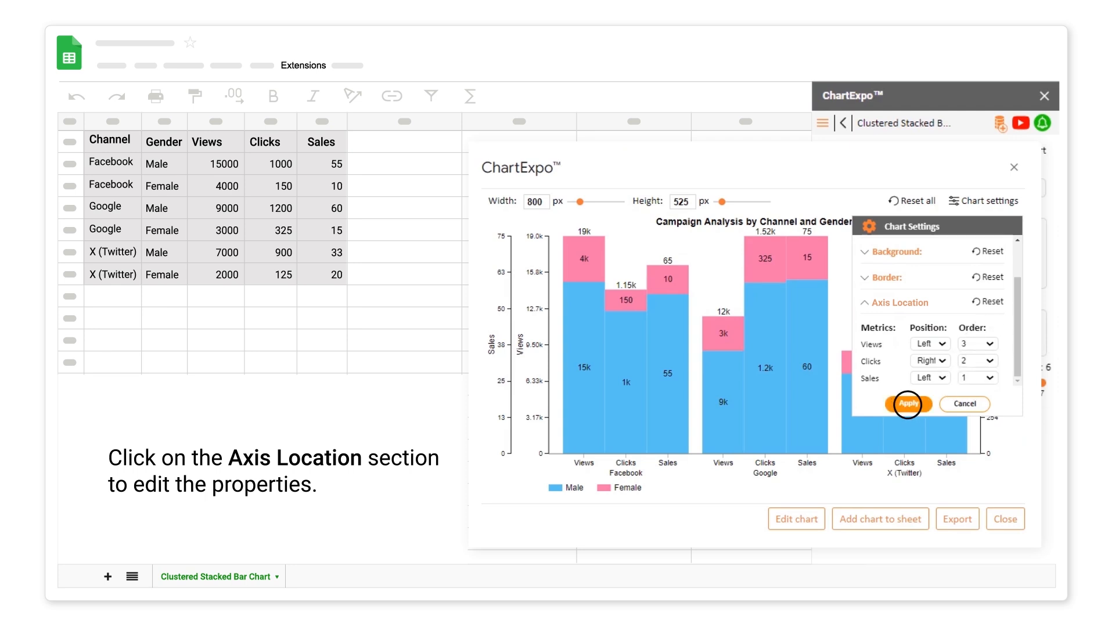
{"action": "left_click", "coordinate": [908, 404]}
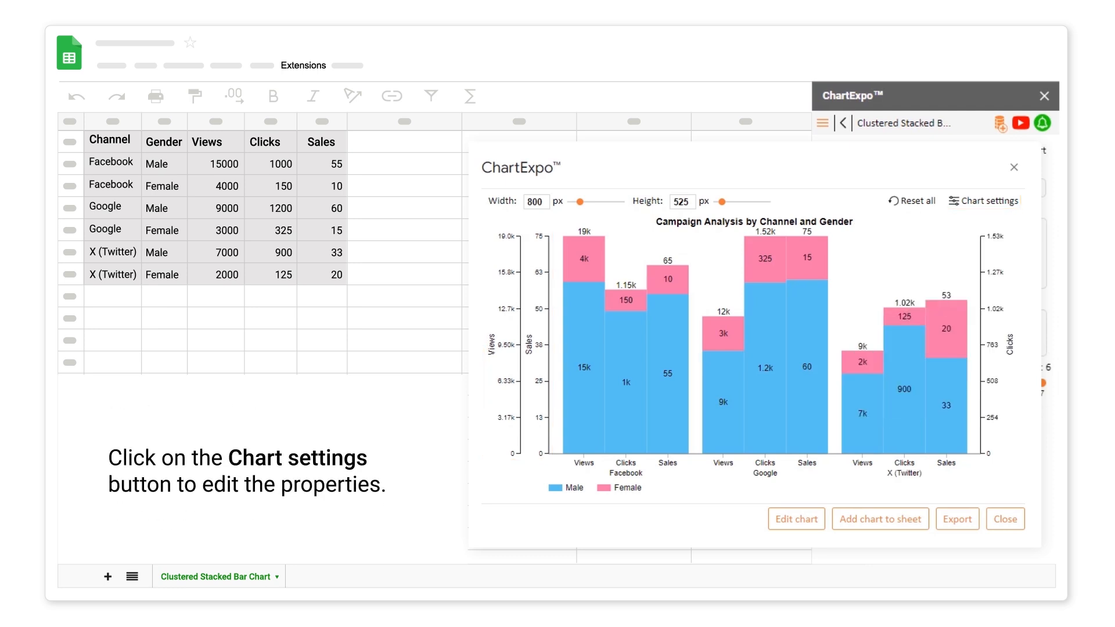
Reset the axis location properties to their defaults in the chart settings and apply the reset.
{"action": "left_click", "coordinate": [984, 200]}
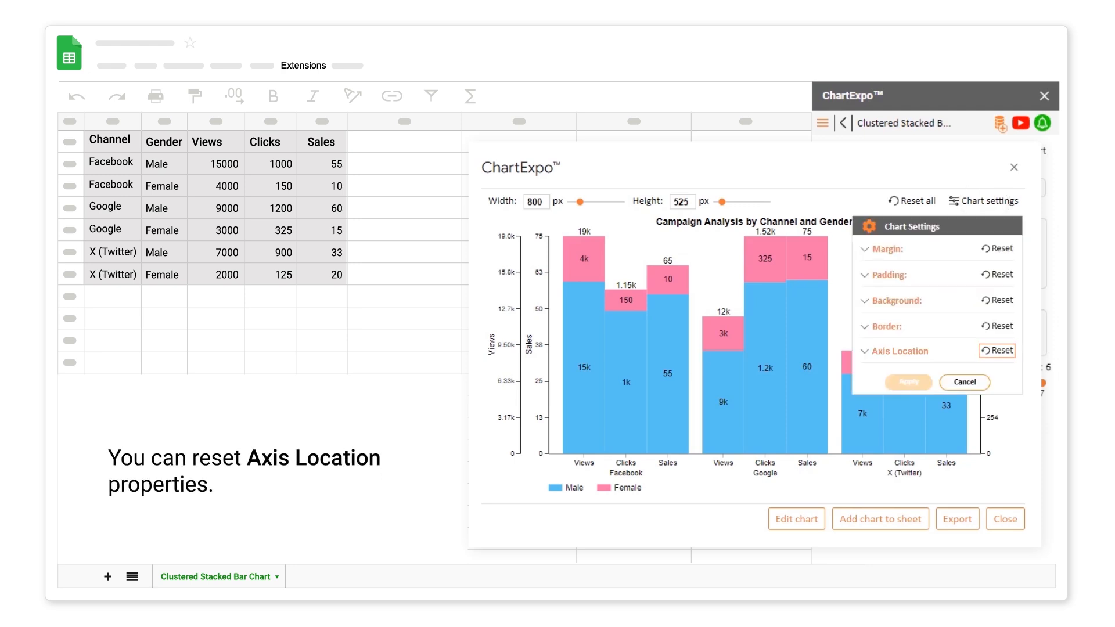
{"action": "left_click", "coordinate": [999, 351]}
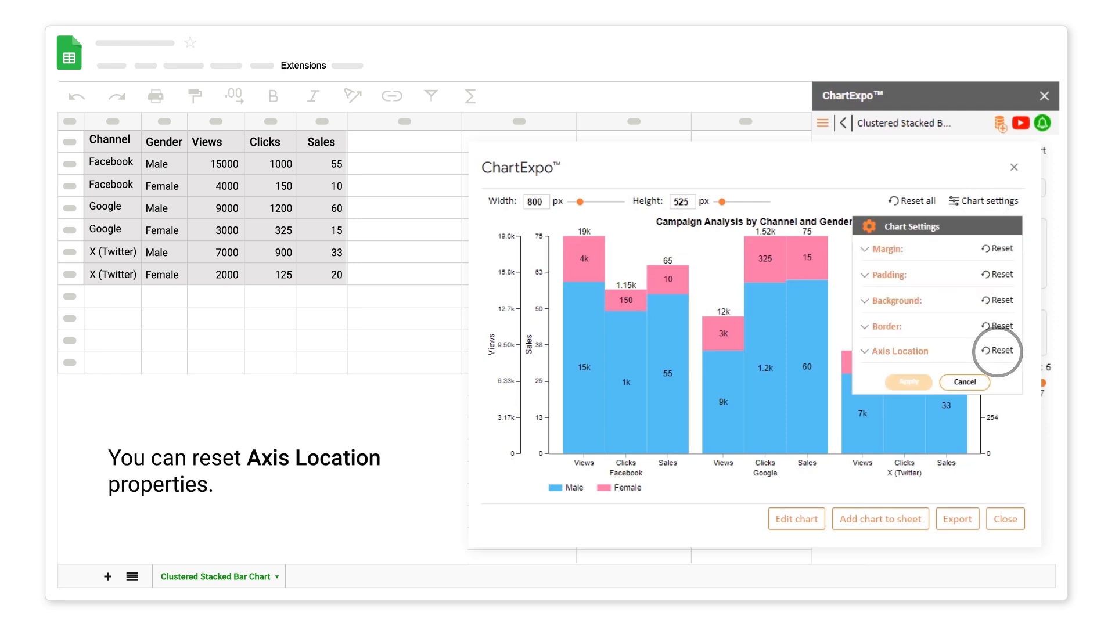
{"action": "left_click", "coordinate": [898, 428]}
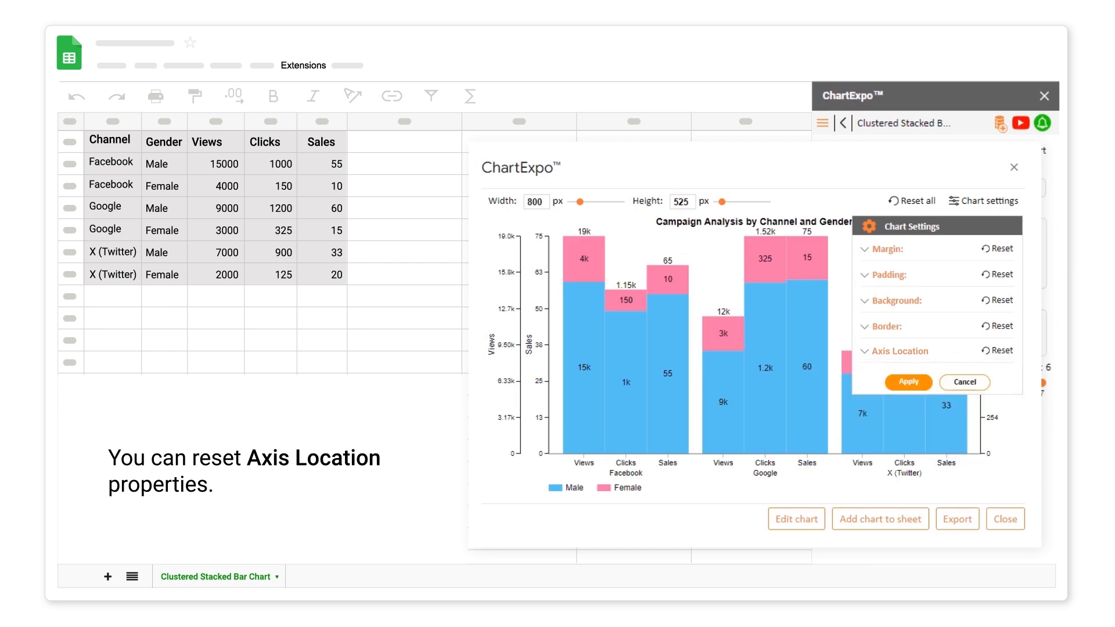
{"action": "left_click", "coordinate": [908, 382]}
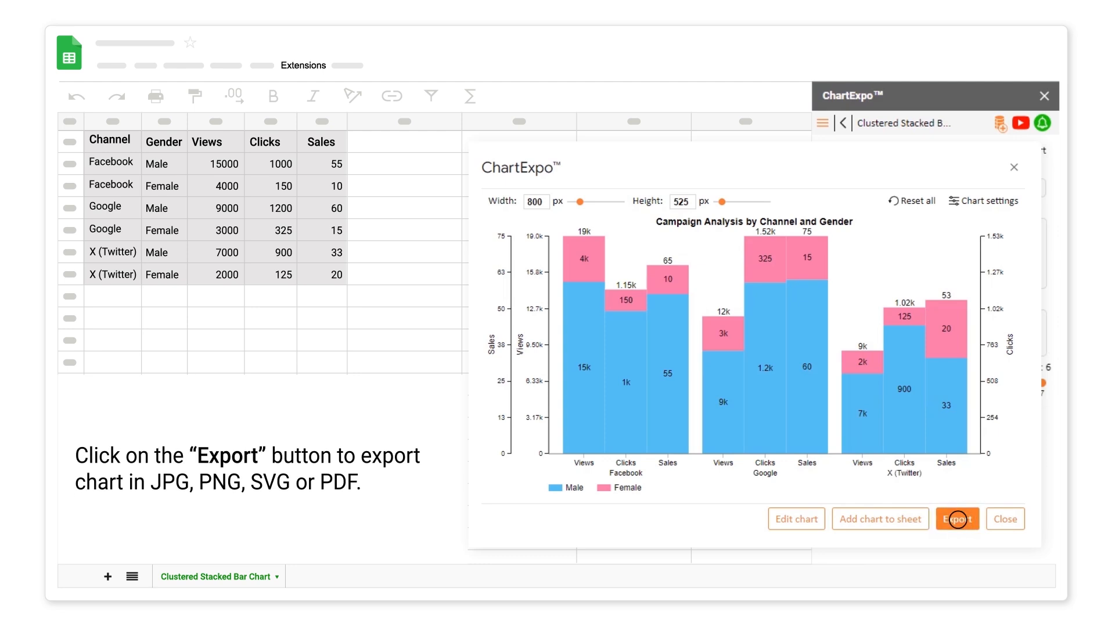
Export the finished chart as JPG and add the chart image to the sheet.
{"action": "left_click", "coordinate": [958, 519]}
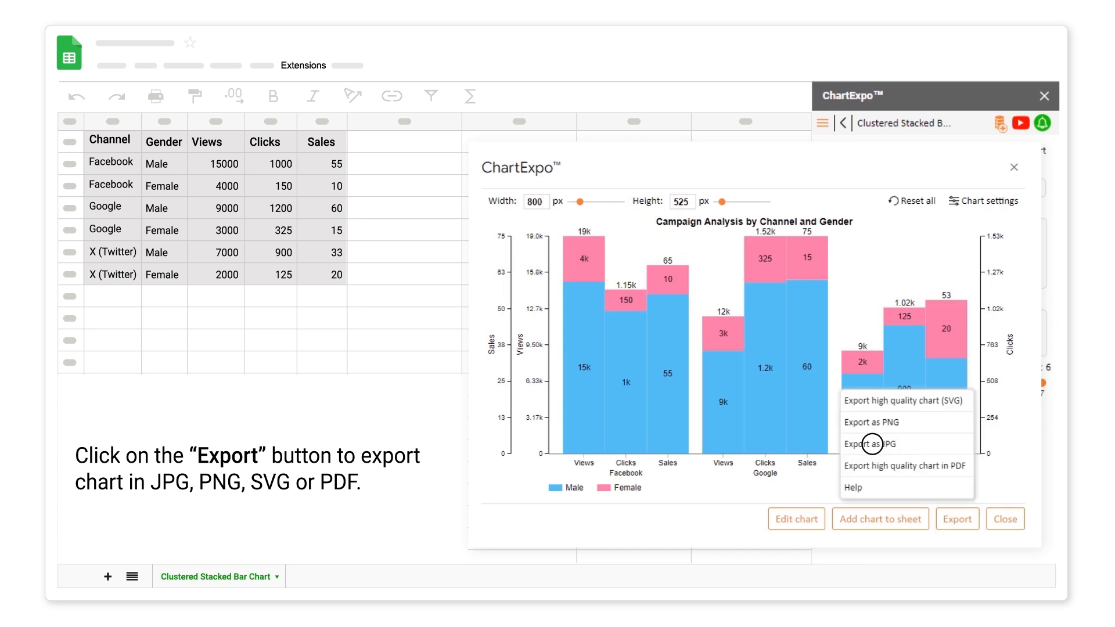
{"action": "left_click", "coordinate": [871, 444]}
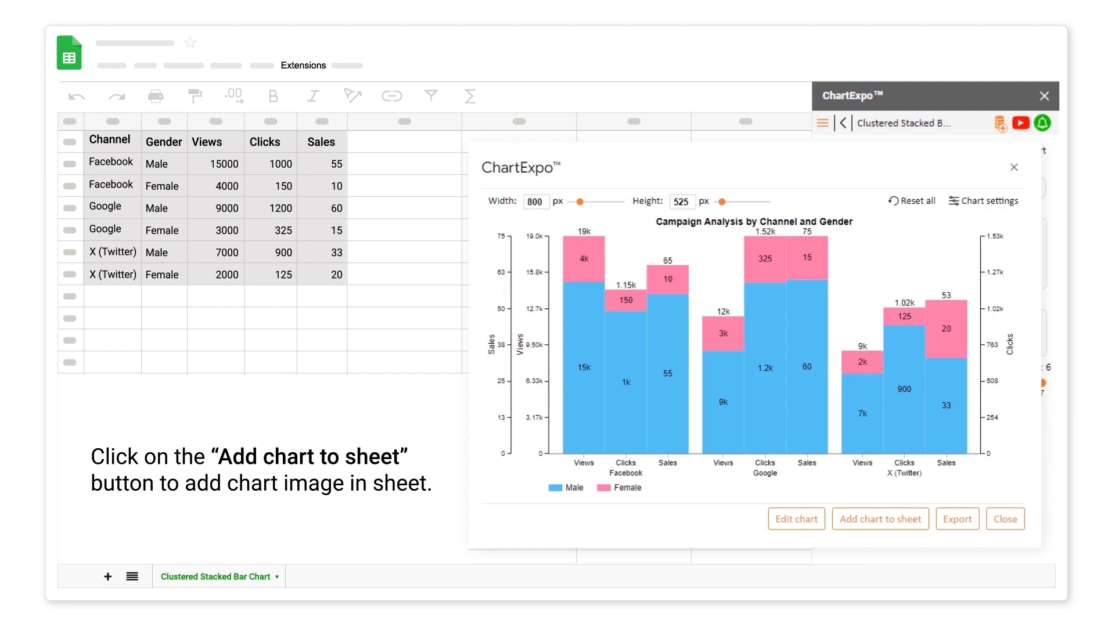
{"action": "left_click", "coordinate": [880, 519]}
{"action": "left_click", "coordinate": [881, 519]}
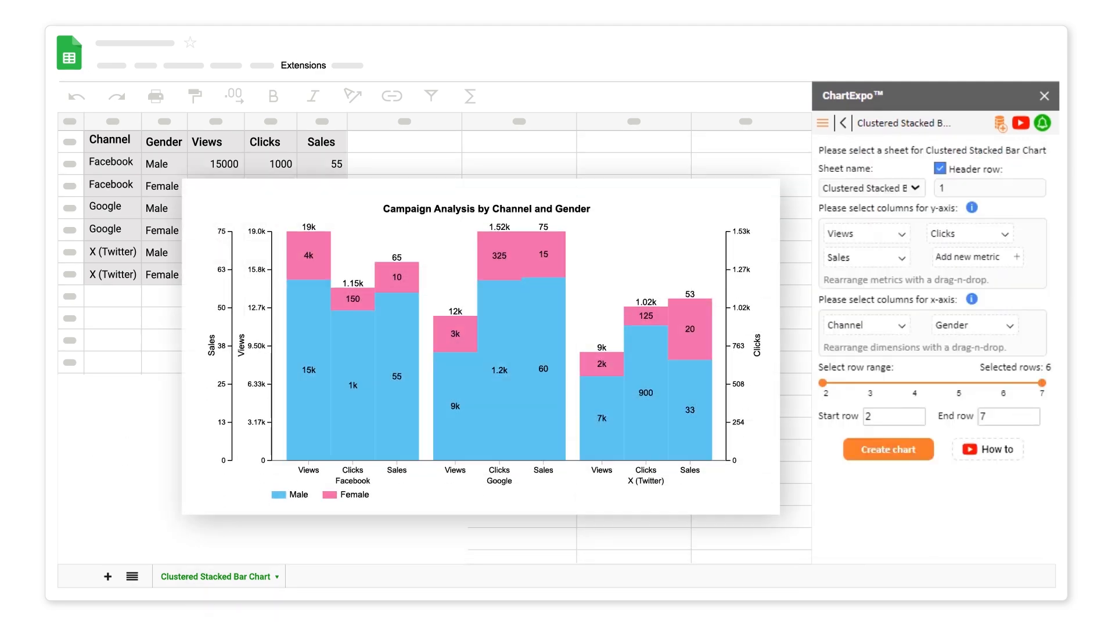